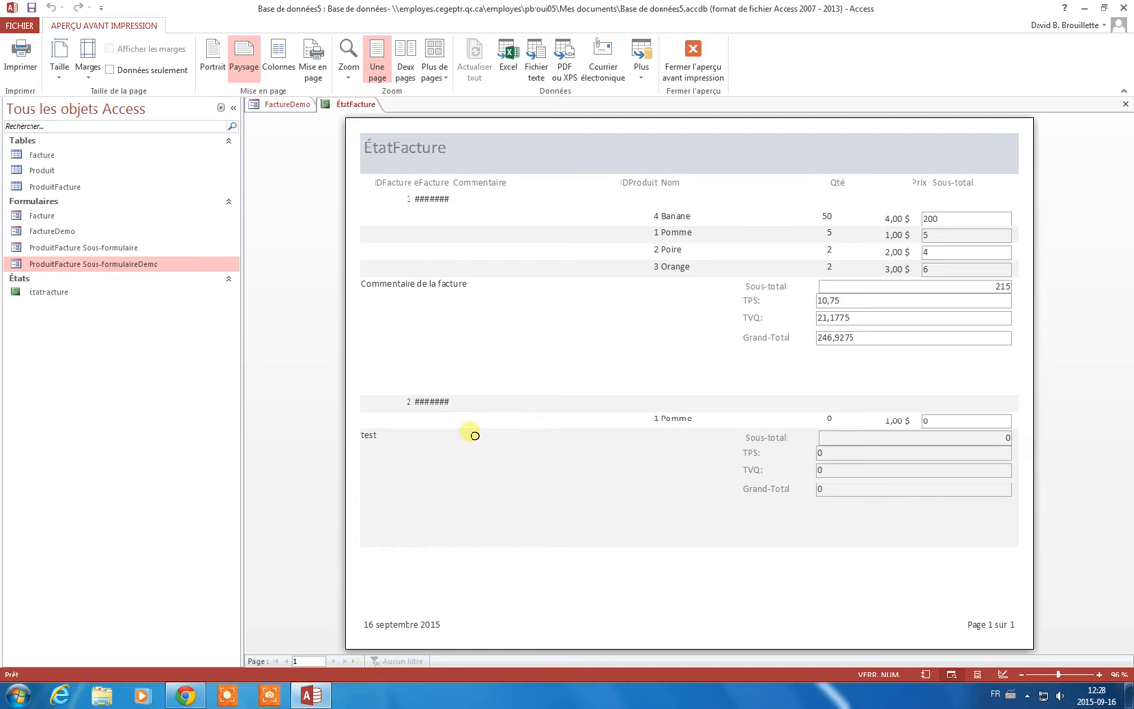
# Open the ÉtatFacture report in design view
pyautogui.rightClick(351, 105)
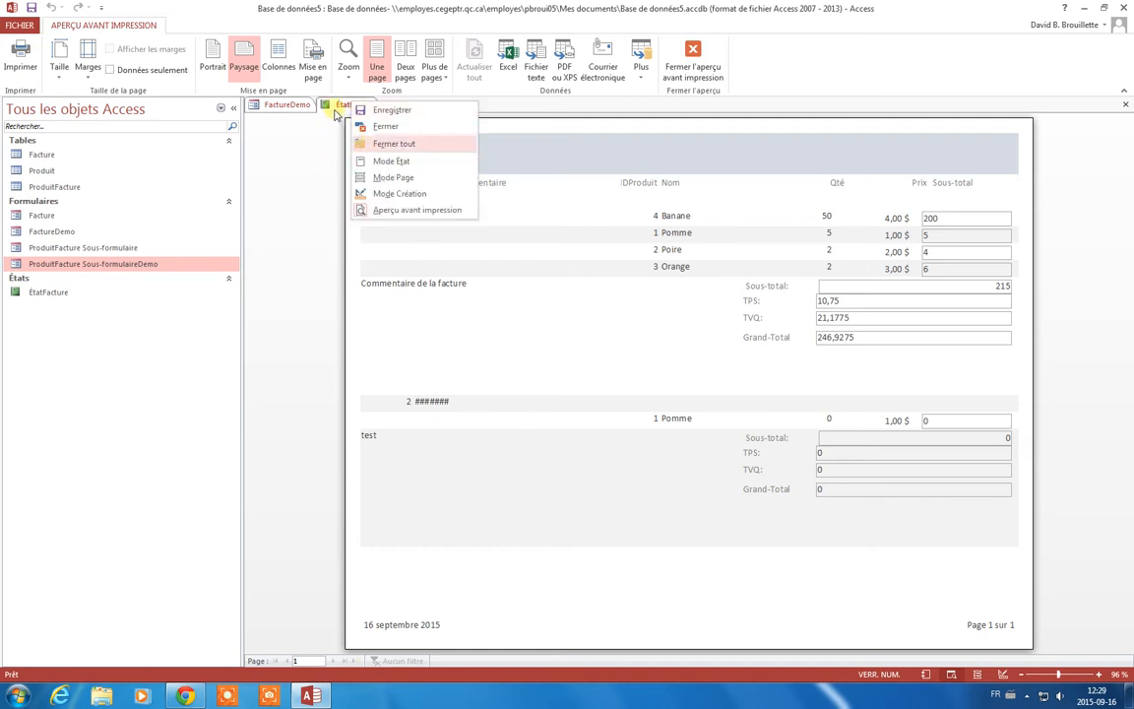
pyautogui.click(338, 105)
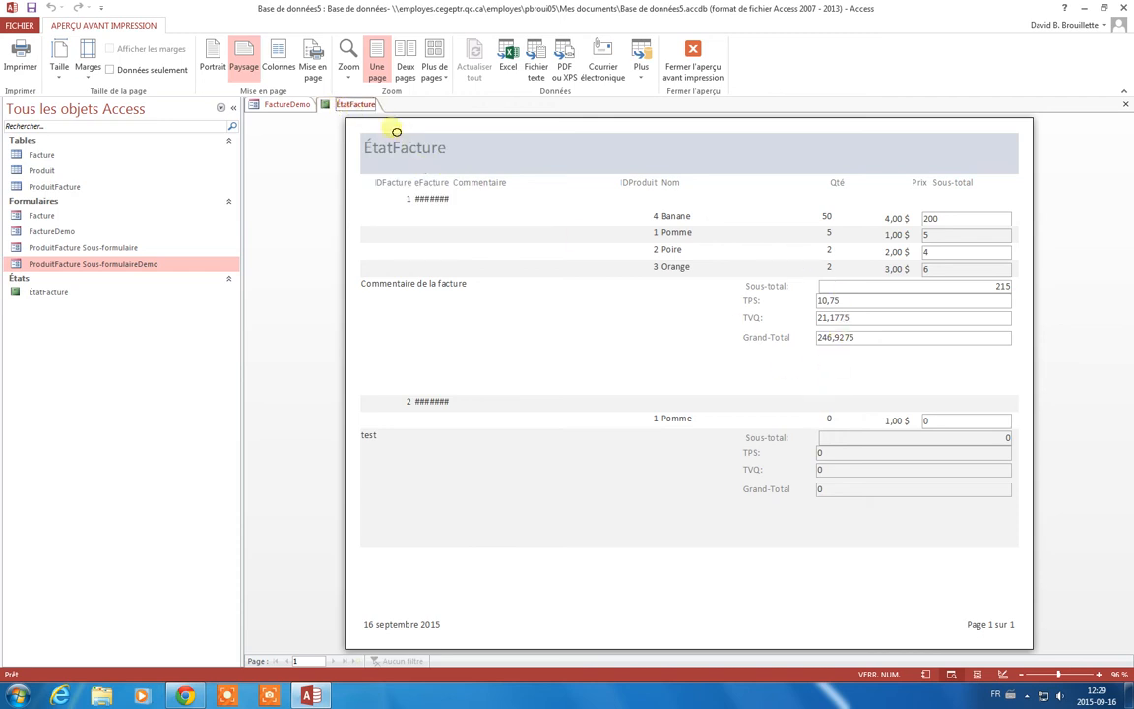
pyautogui.rightClick(352, 106)
pyautogui.click(399, 197)
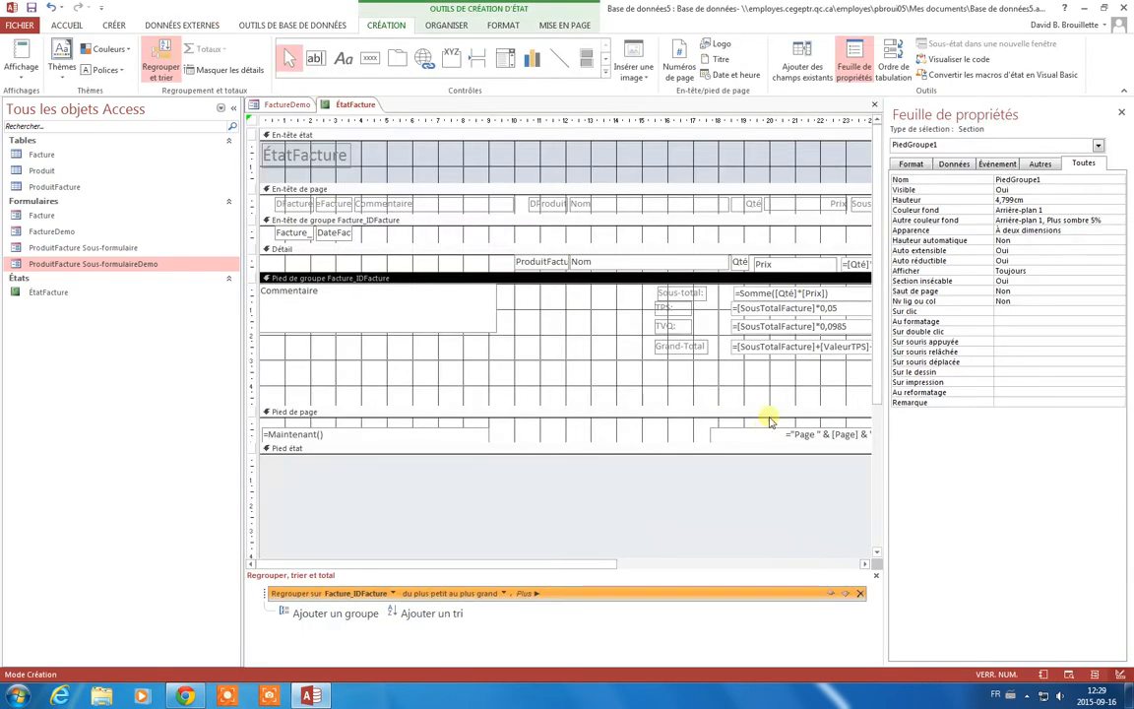
# Set the format of the subtotal, TPS, TVQ and Grand-Total text boxes in the group footer to Monétaire
pyautogui.click(755, 294)
pyautogui.moveTo(755, 298); pyautogui.dragTo(753, 298)
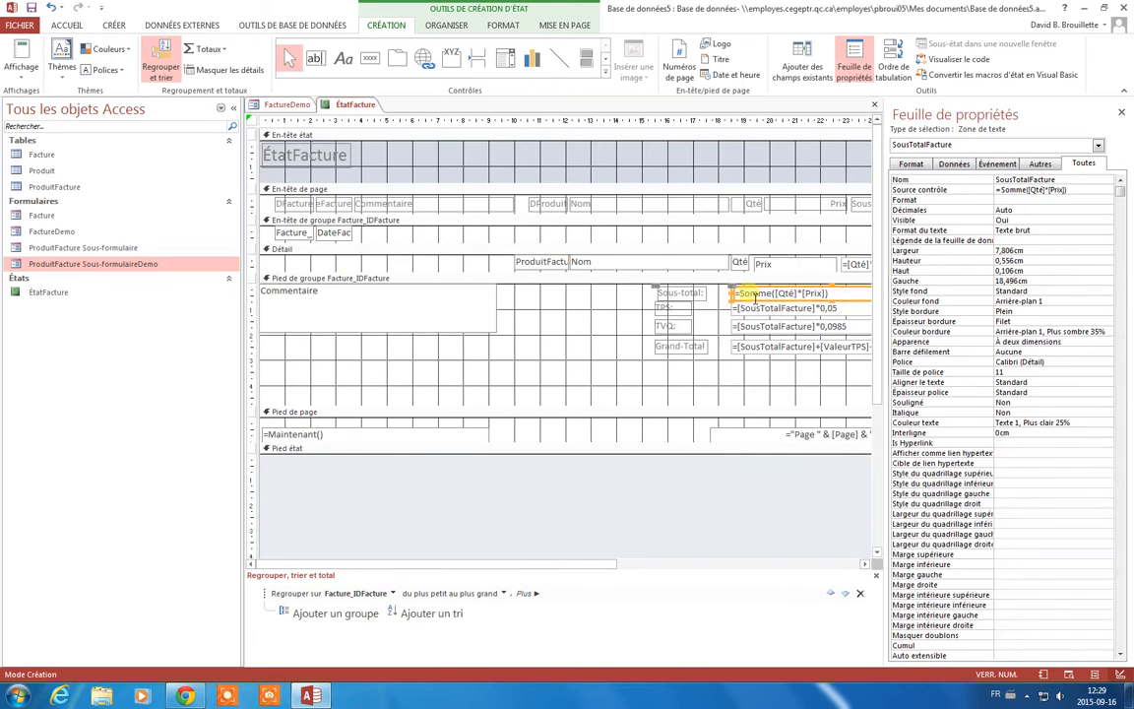
pyautogui.keyDown('shift'); pyautogui.click(753, 350); pyautogui.keyUp('shift')
pyautogui.keyDown('shift'); pyautogui.click(752, 326); pyautogui.keyUp('shift')
pyautogui.keyDown('shift'); pyautogui.click(751, 308); pyautogui.keyUp('shift')
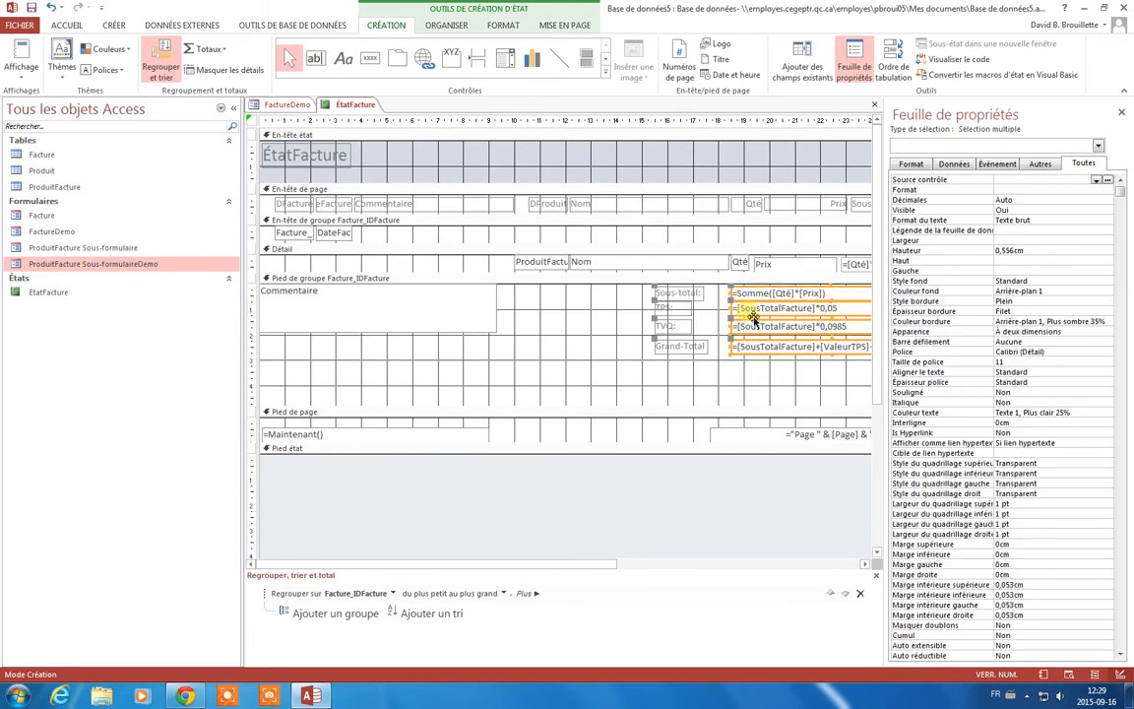
pyautogui.click(1091, 191)
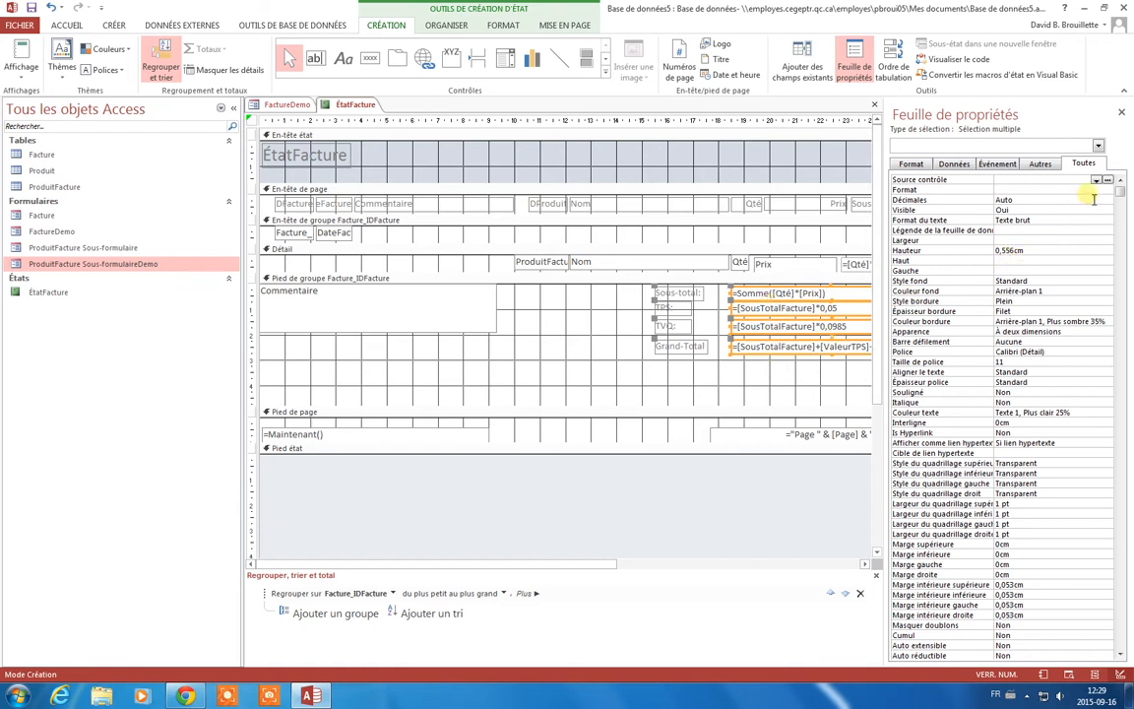
pyautogui.click(1108, 192)
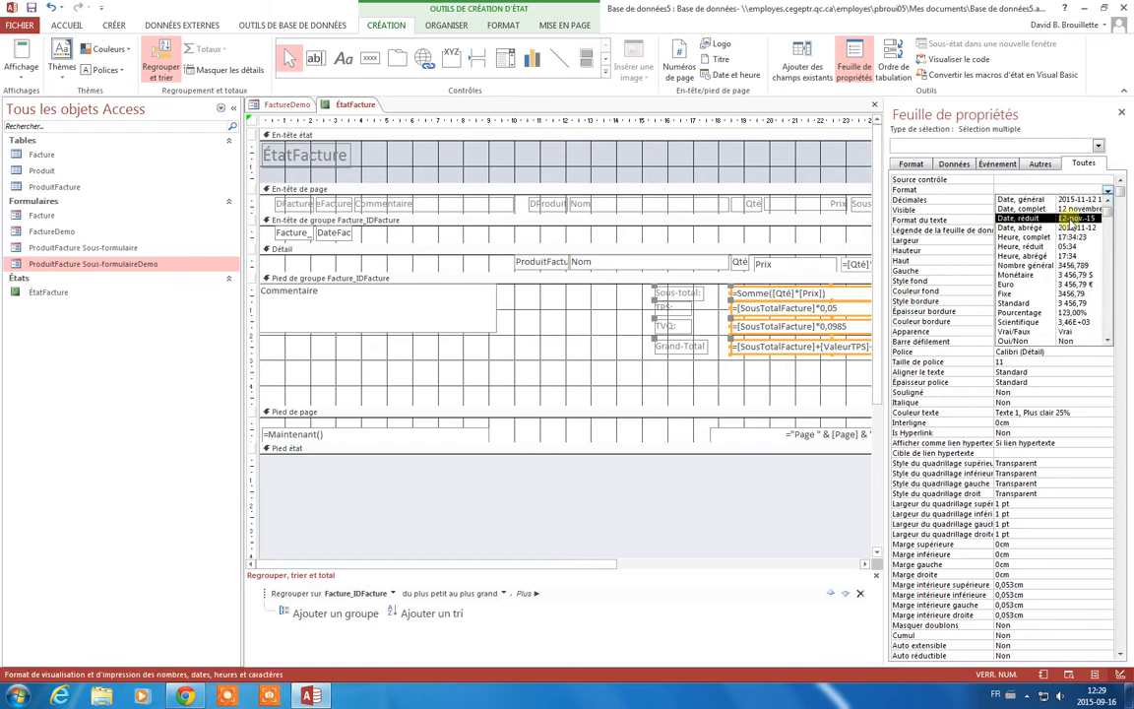
pyautogui.click(1075, 275)
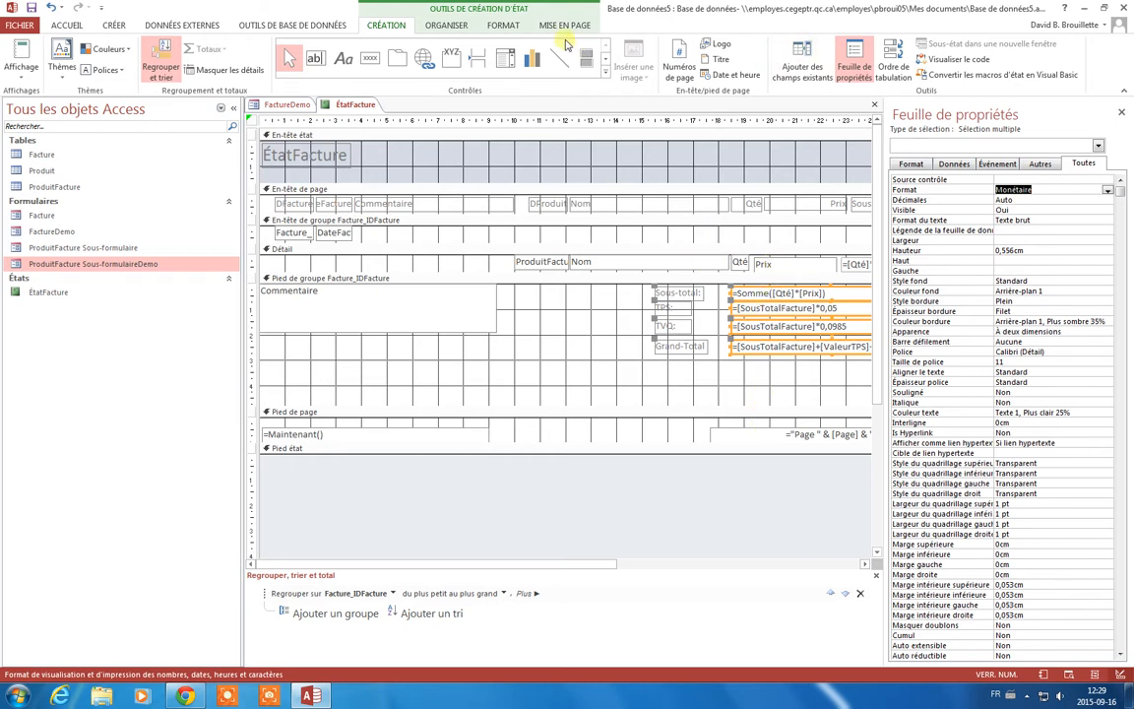
pyautogui.click(501, 26)
pyautogui.scroll(-1, 454, 28)
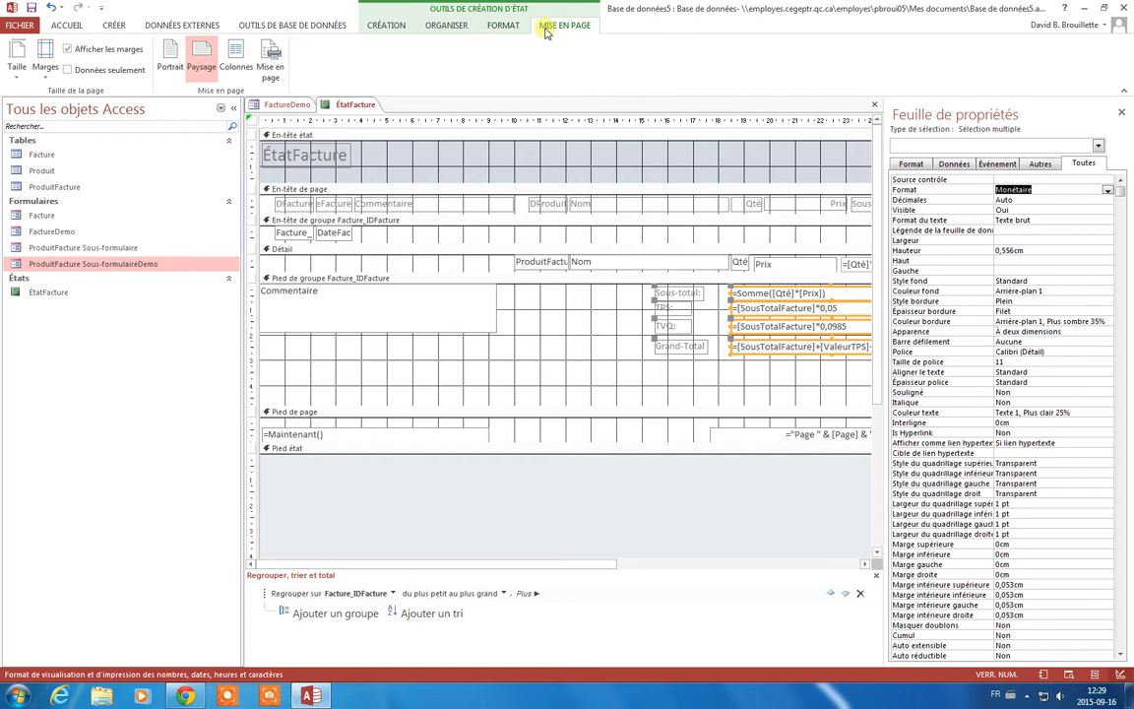
pyautogui.click(448, 26)
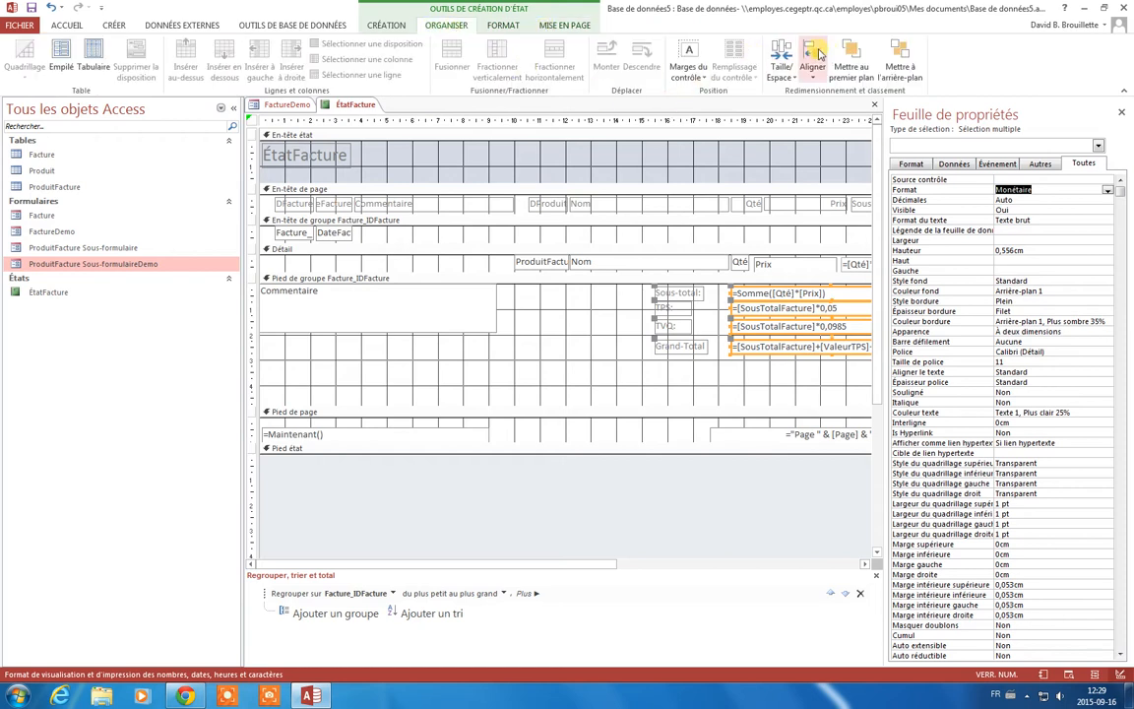
pyautogui.click(544, 313)
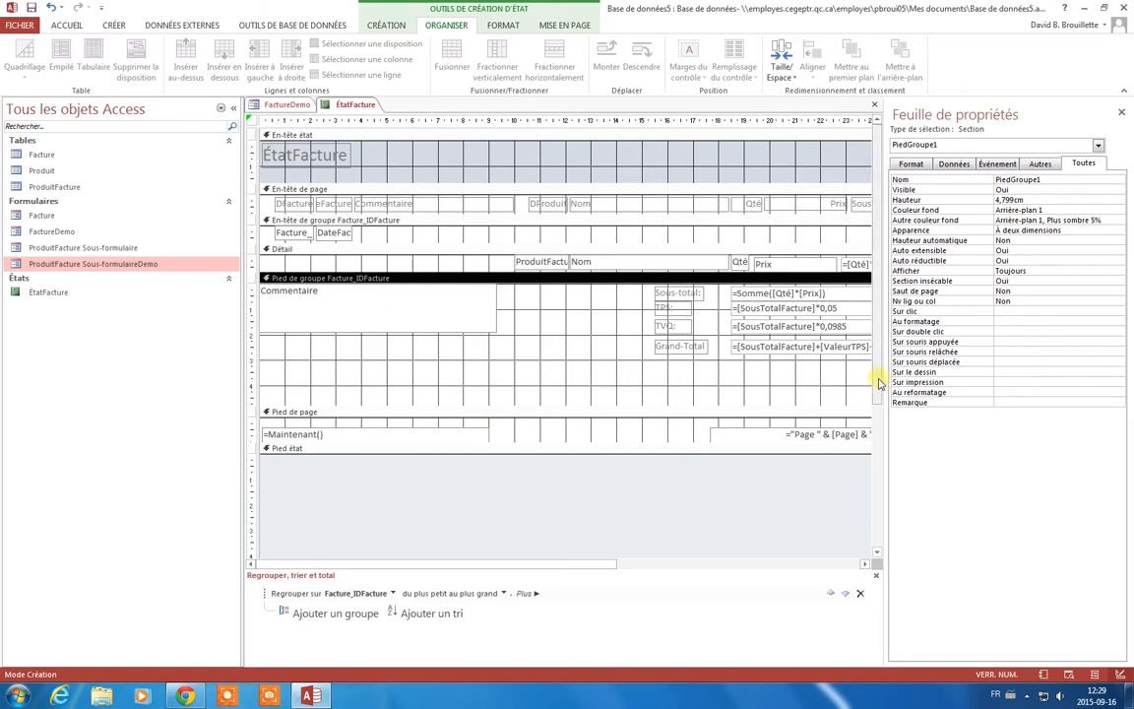
# Narrow the property sheet to expose the full report width, and check the amounts in the footer in print preview
pyautogui.scroll(-1, 881, 374)
pyautogui.moveTo(880, 366); pyautogui.dragTo(1015, 357)
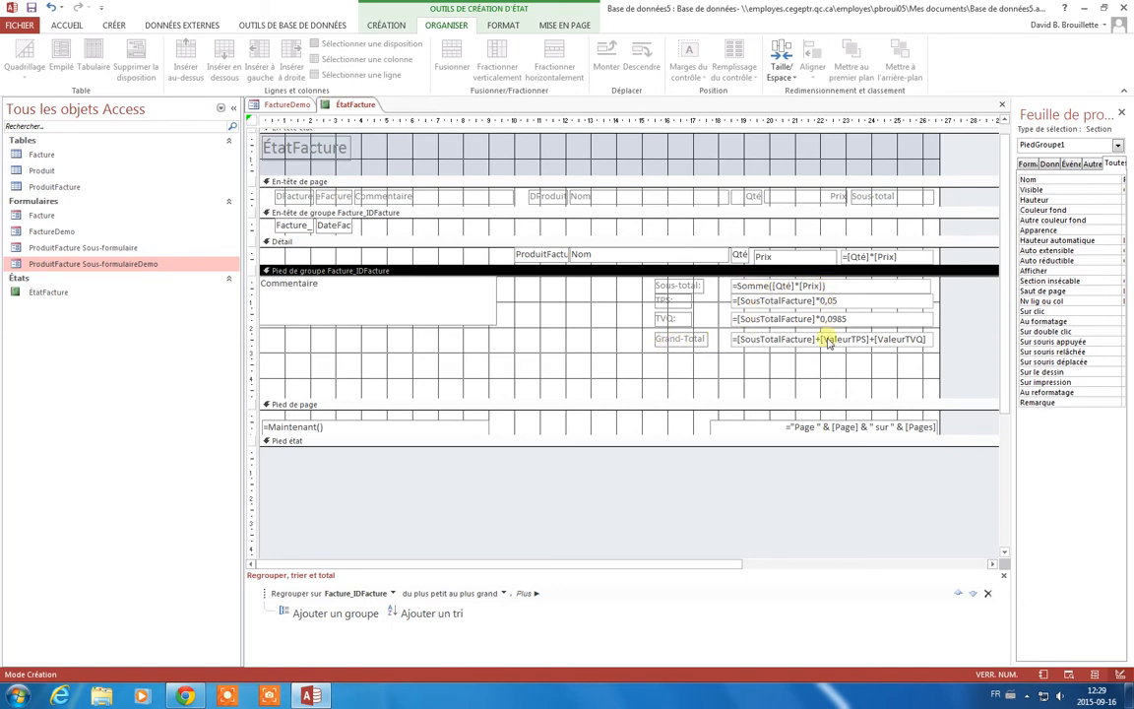
pyautogui.rightClick(353, 104)
pyautogui.click(389, 221)
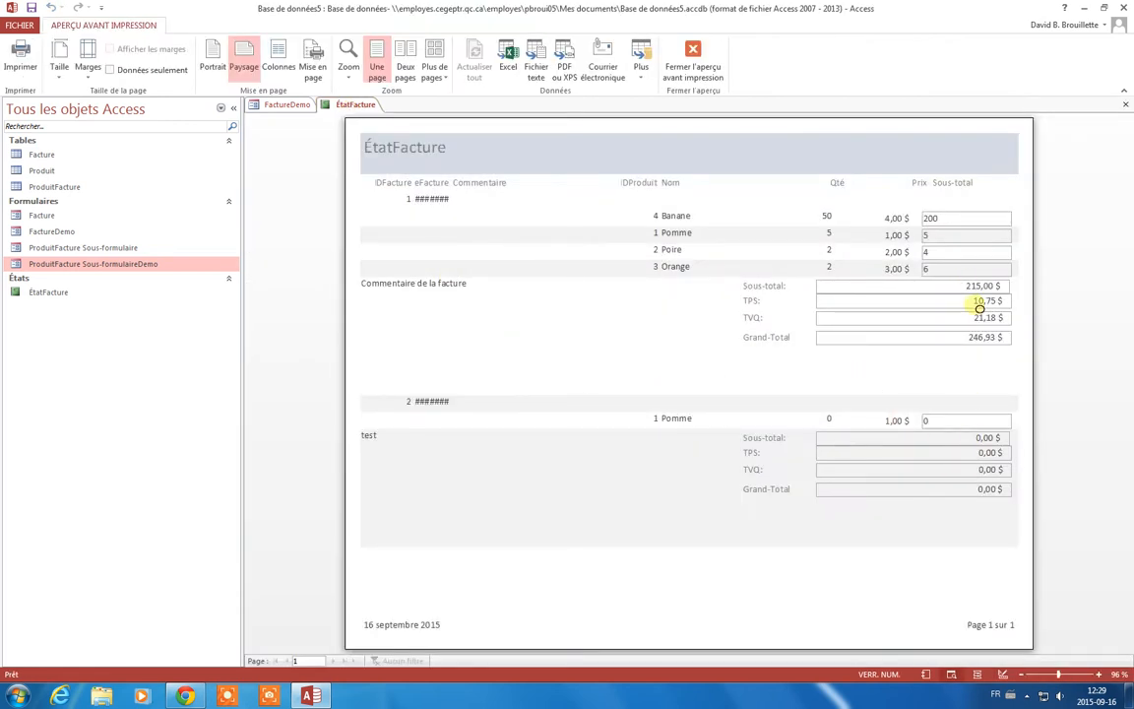
pyautogui.rightClick(355, 104)
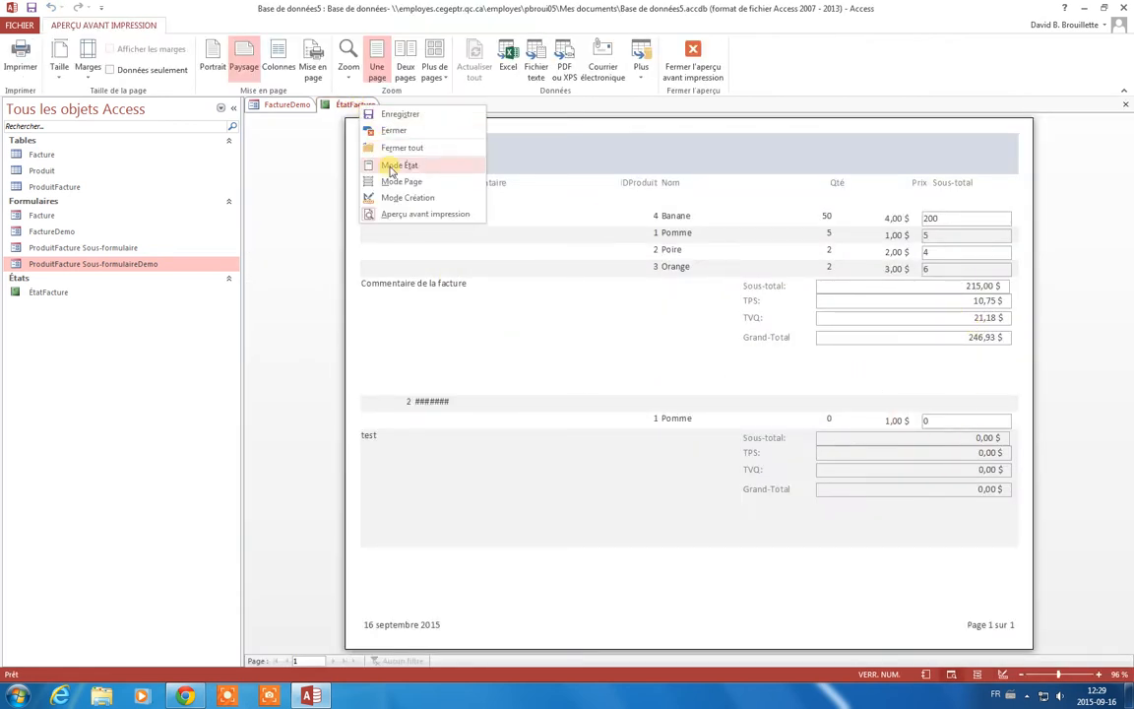
pyautogui.click(410, 198)
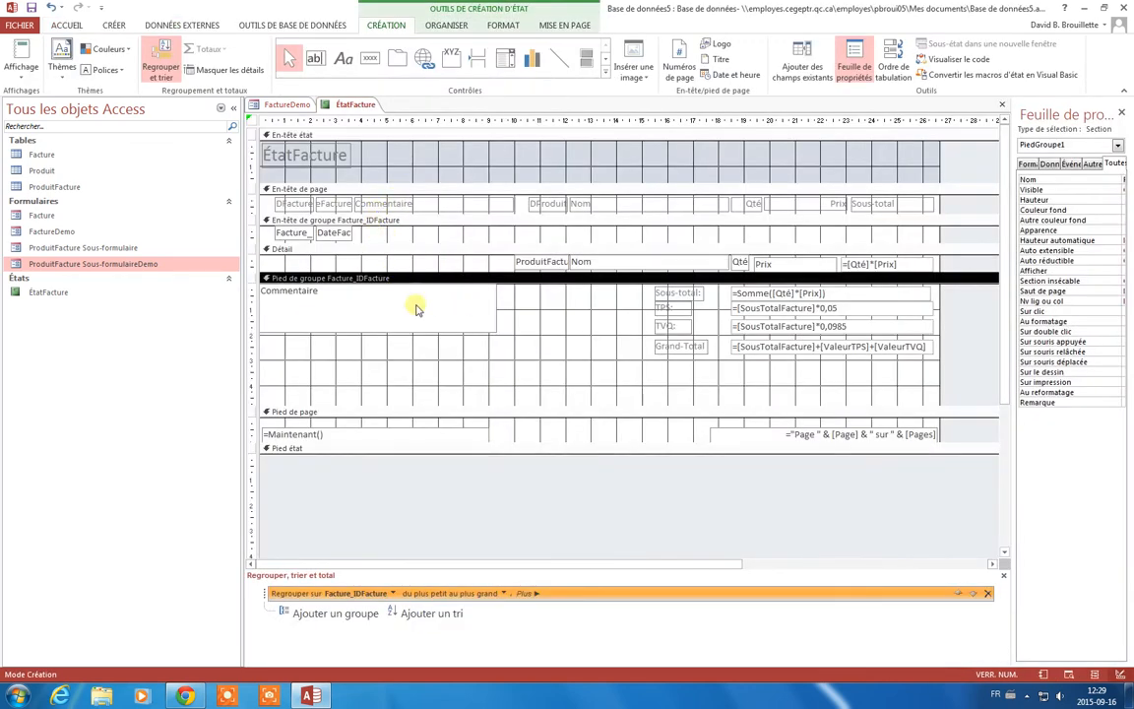
pyautogui.rightClick(313, 102)
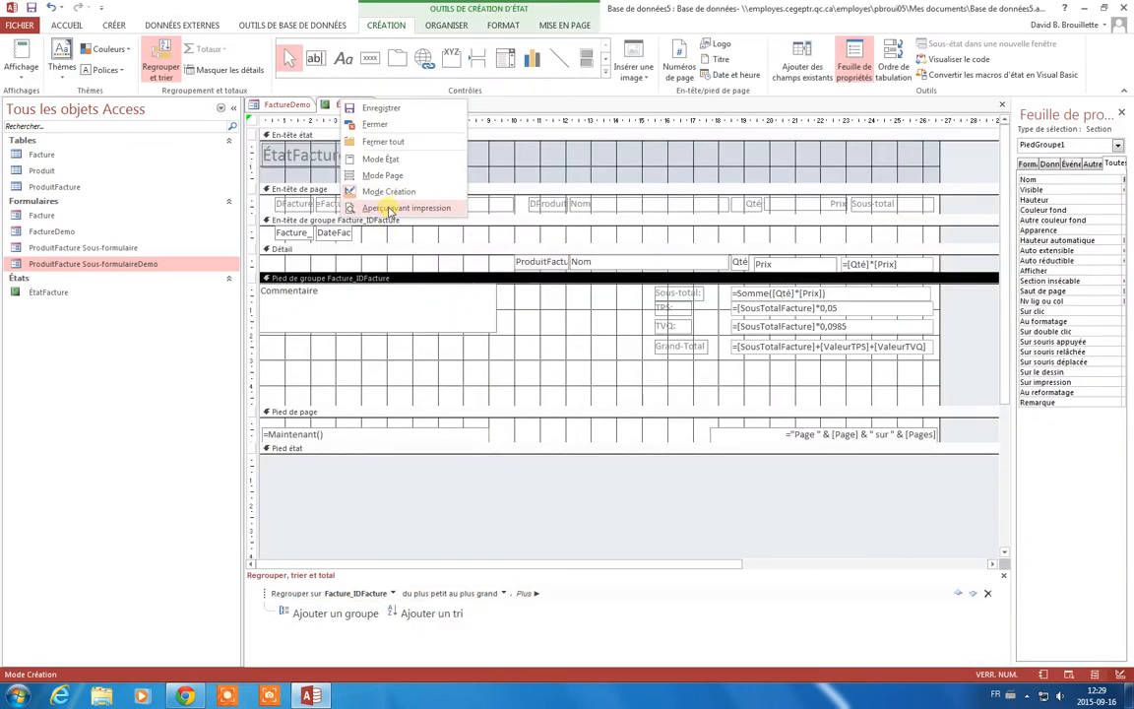
pyautogui.click(389, 206)
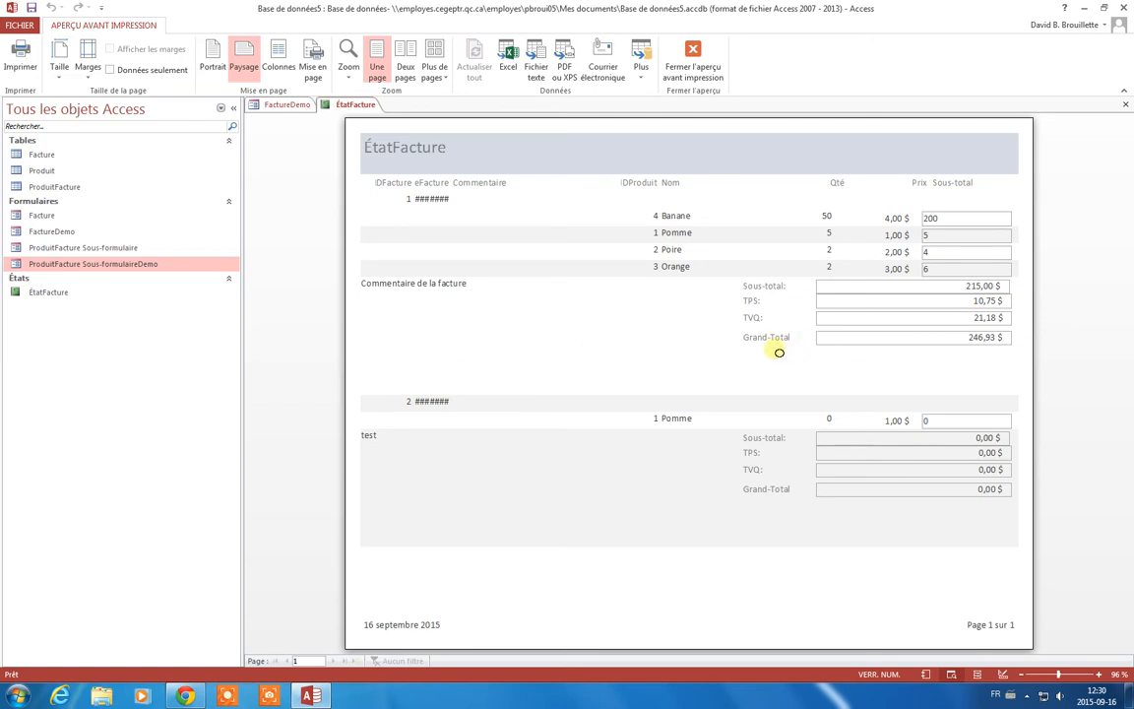
# In design view, insert a page break below the totals in the Facture_IDFacture group footer and shrink the footer to end just under it
pyautogui.rightClick(350, 104)
pyautogui.click(393, 192)
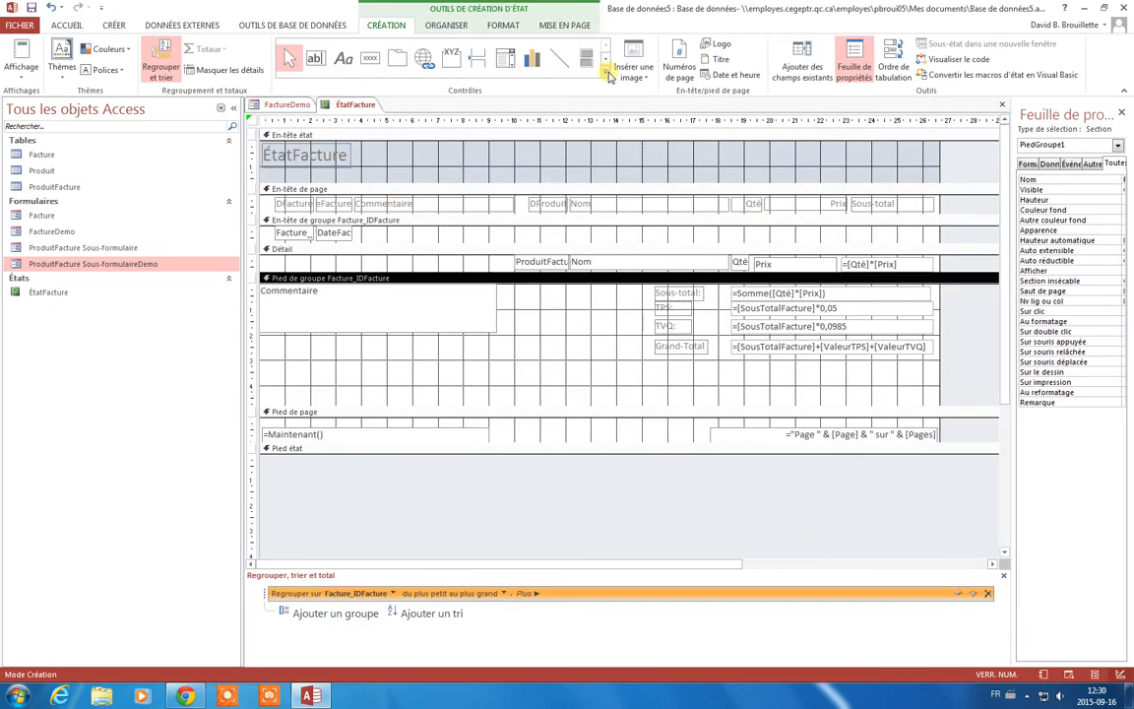
pyautogui.click(603, 73)
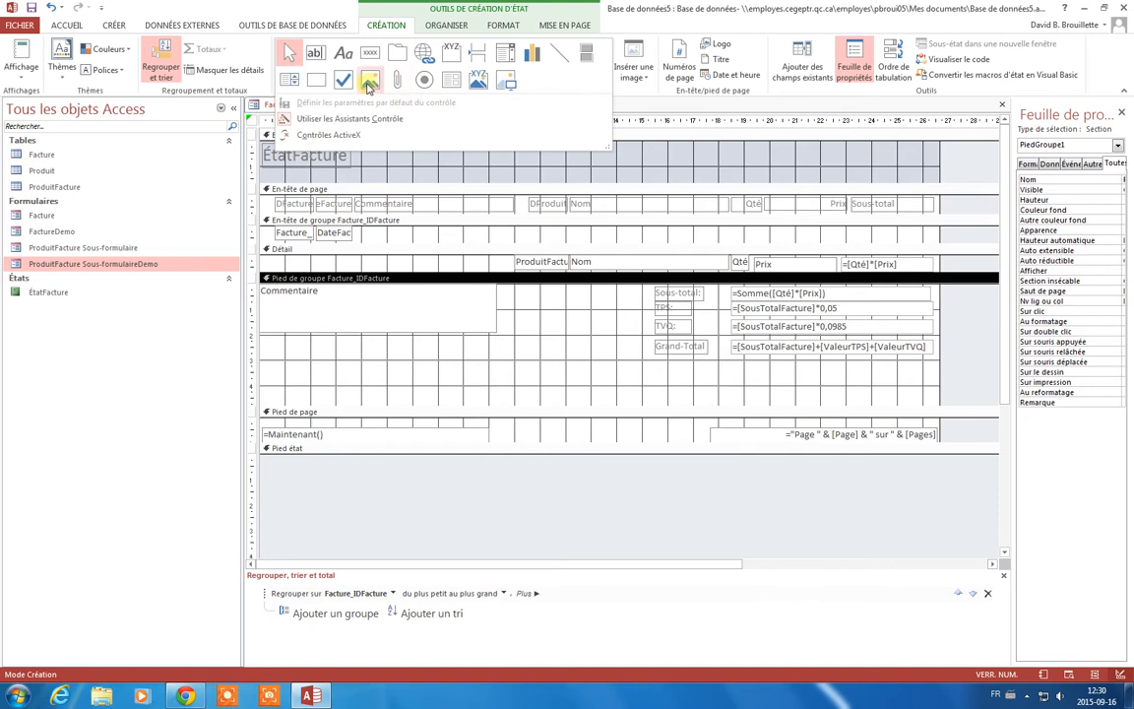
pyautogui.click(477, 59)
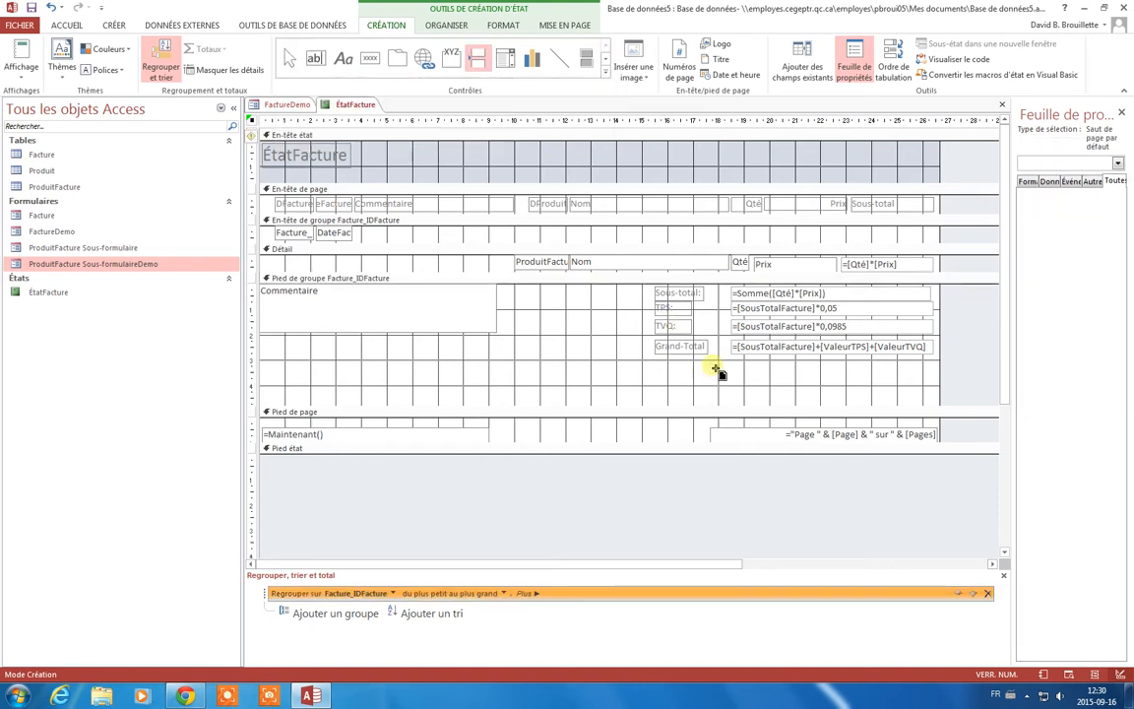
pyautogui.moveTo(658, 362); pyautogui.dragTo(733, 367)
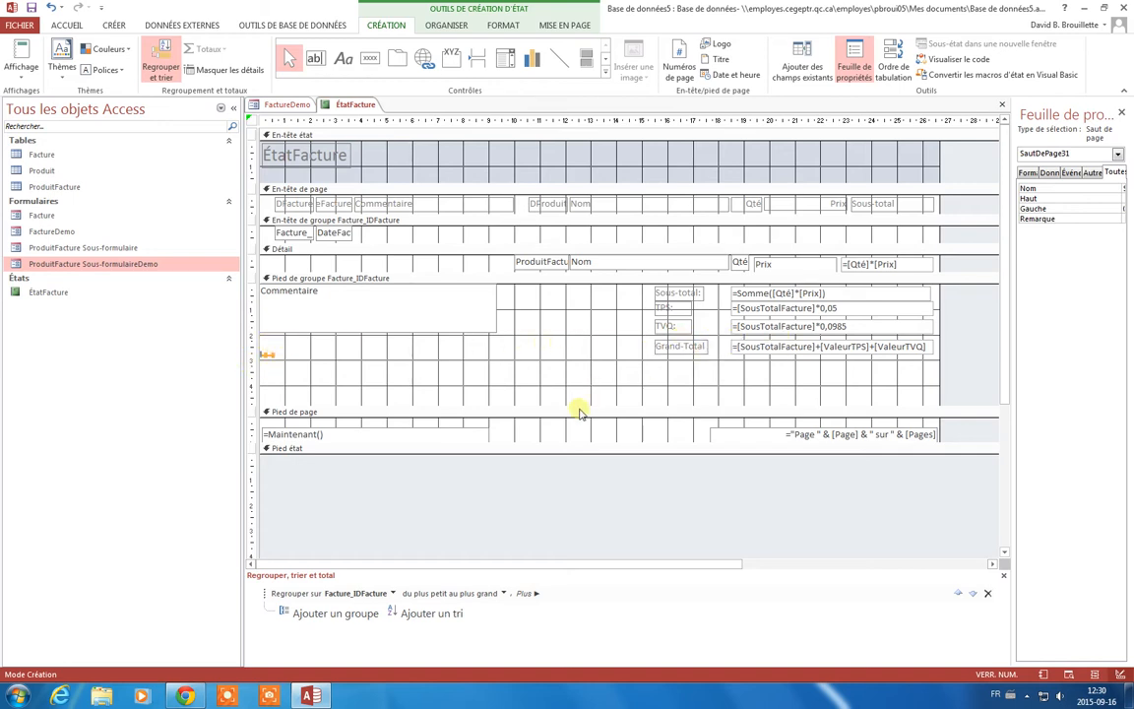
pyautogui.moveTo(590, 410); pyautogui.dragTo(588, 364)
pyautogui.click(589, 329)
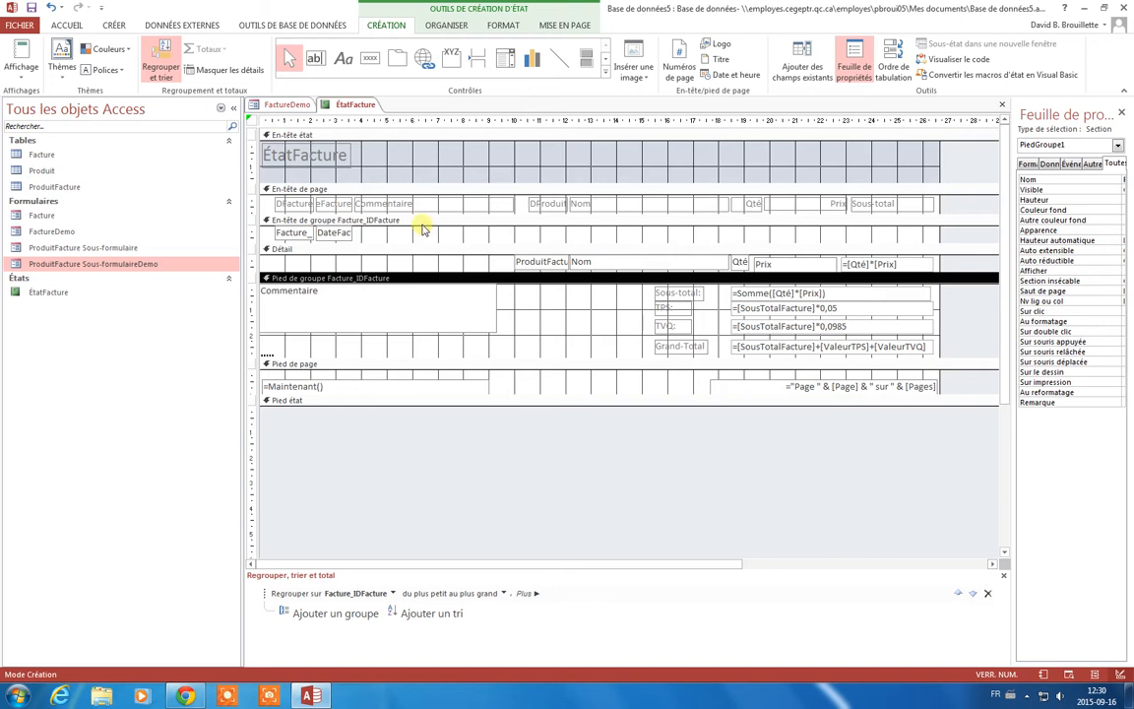
# Change the title label in the report header to "Facture"
pyautogui.click(345, 158)
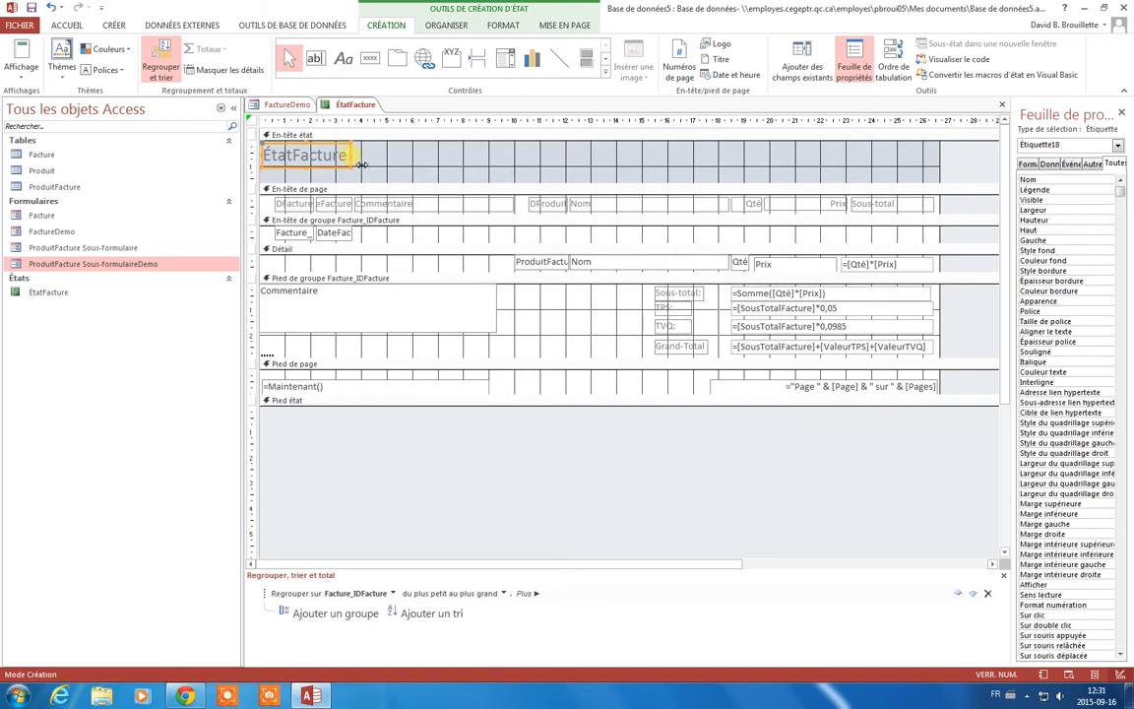
pyautogui.doubleClick(350, 158)
pyautogui.write('F')
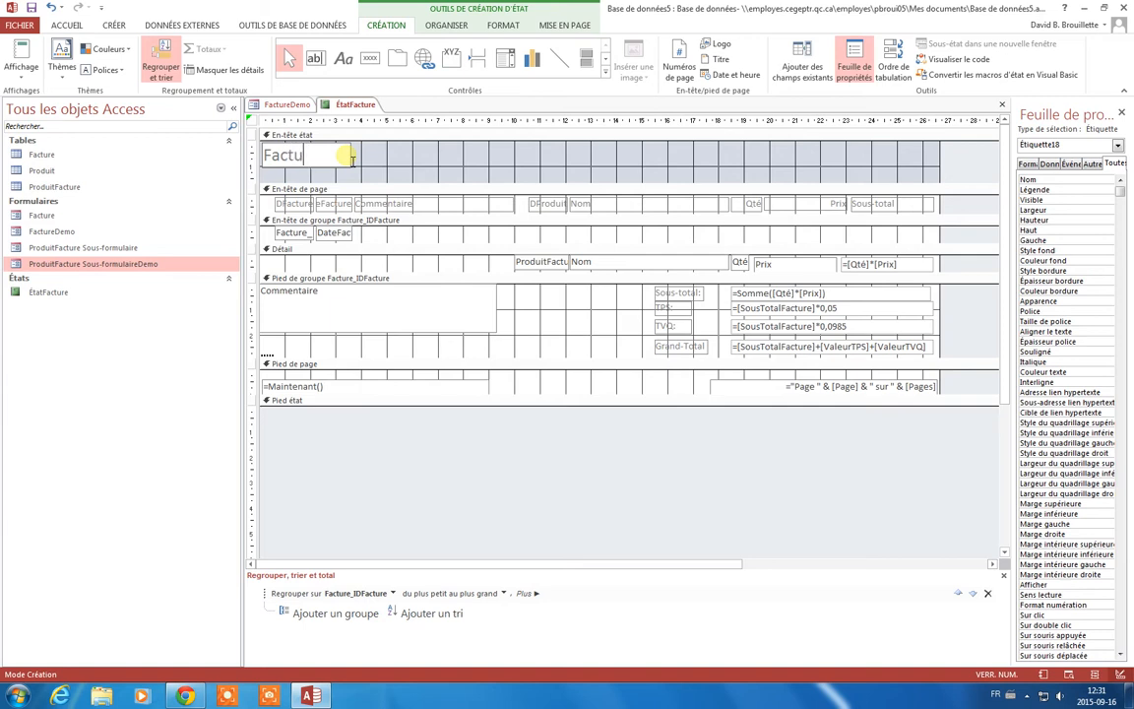
pyautogui.click(384, 150)
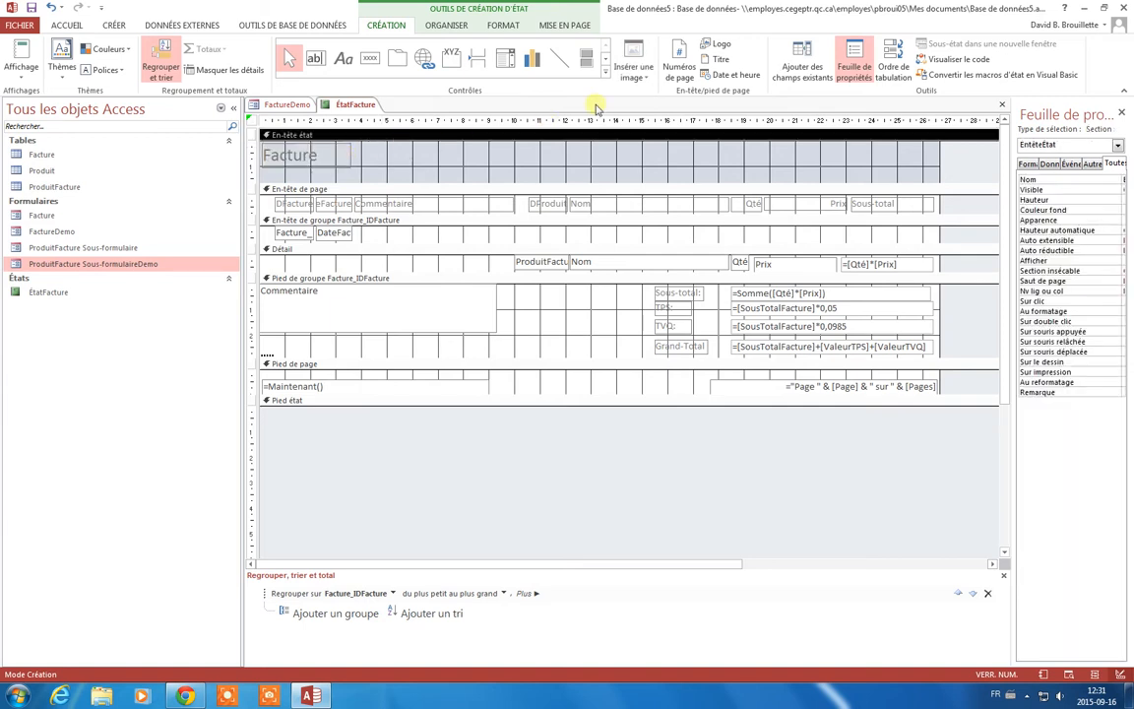
# Insert the batman-logo-md image from the Images library into the report header and align it to the header's upper-right corner
pyautogui.click(635, 56)
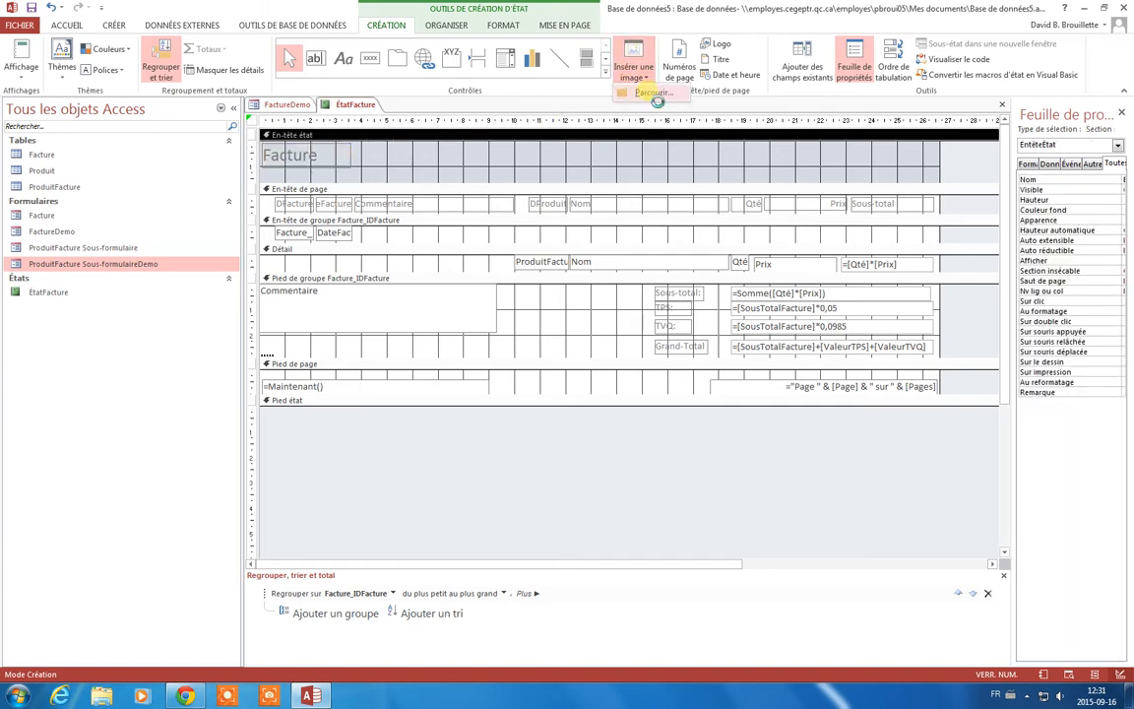
pyautogui.click(581, 110)
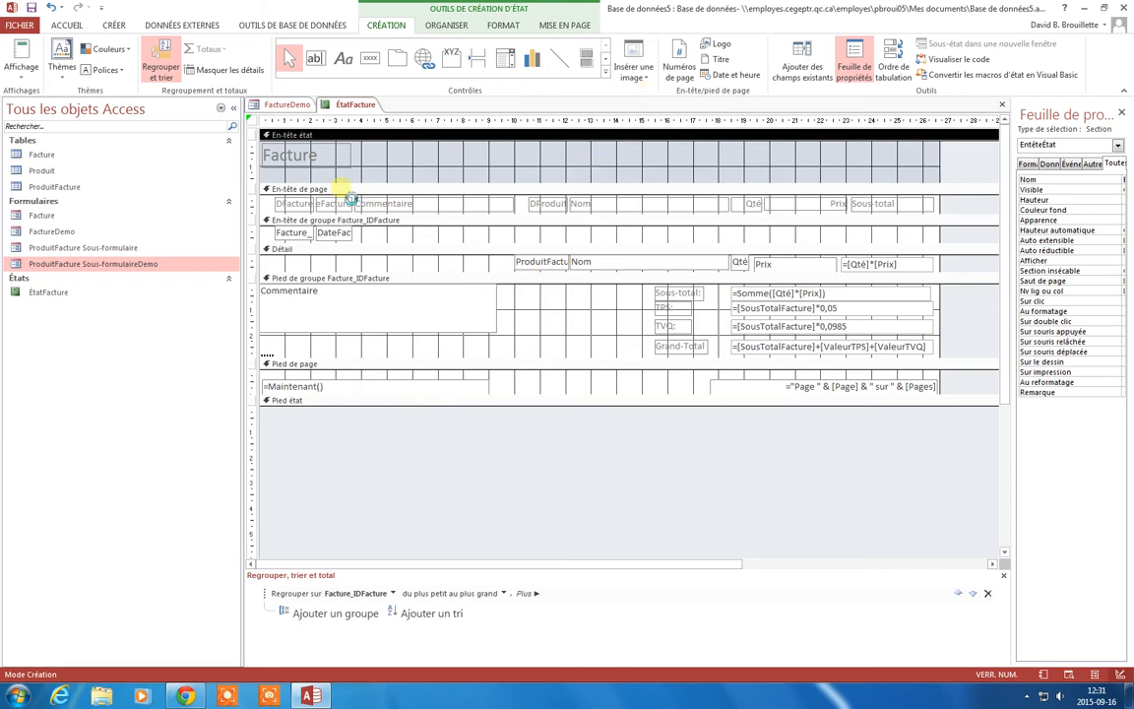
pyautogui.click(49, 218)
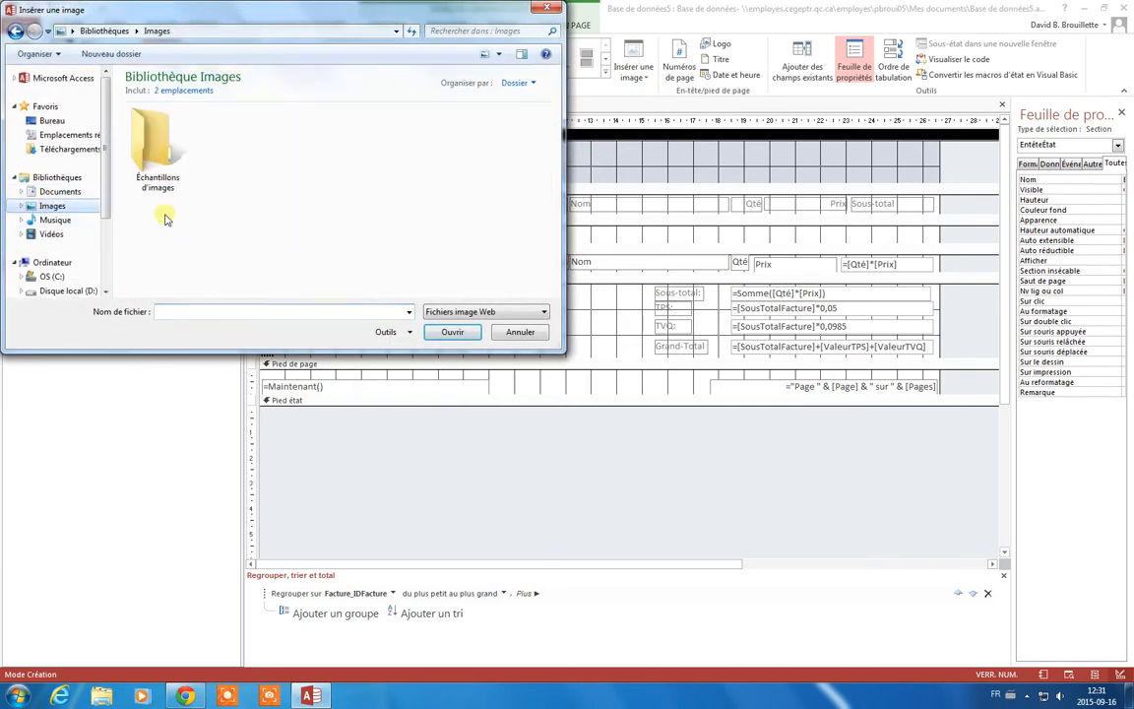
pyautogui.click(399, 172)
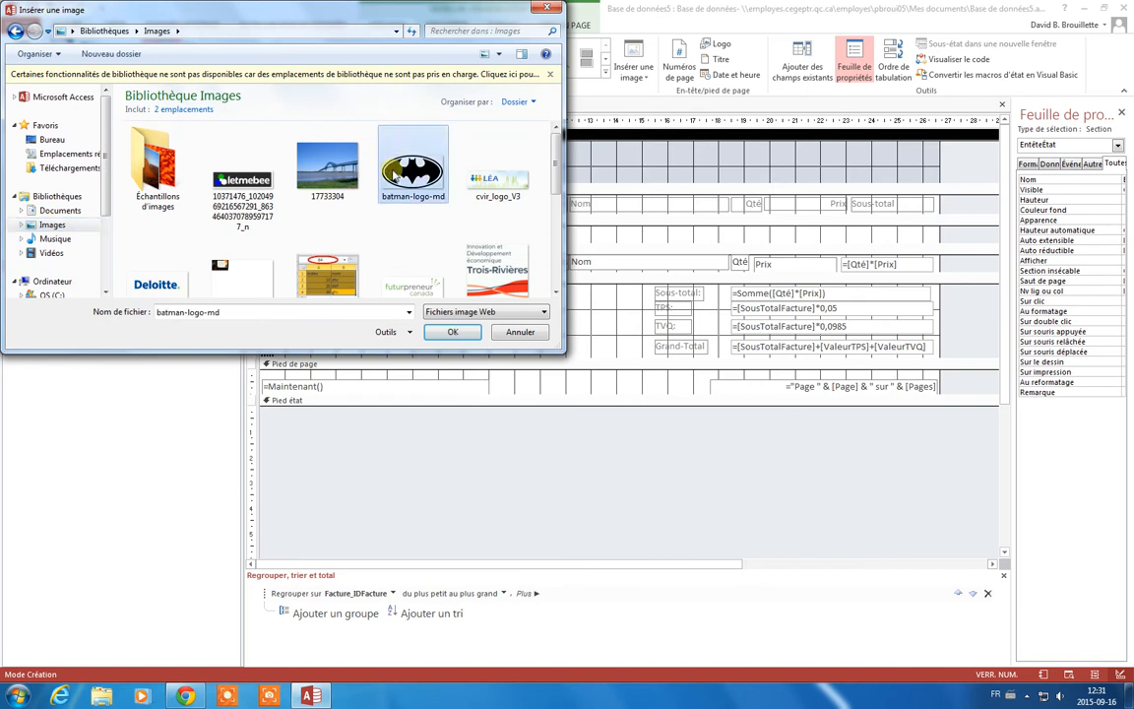
pyautogui.click(475, 339)
pyautogui.click(619, 160)
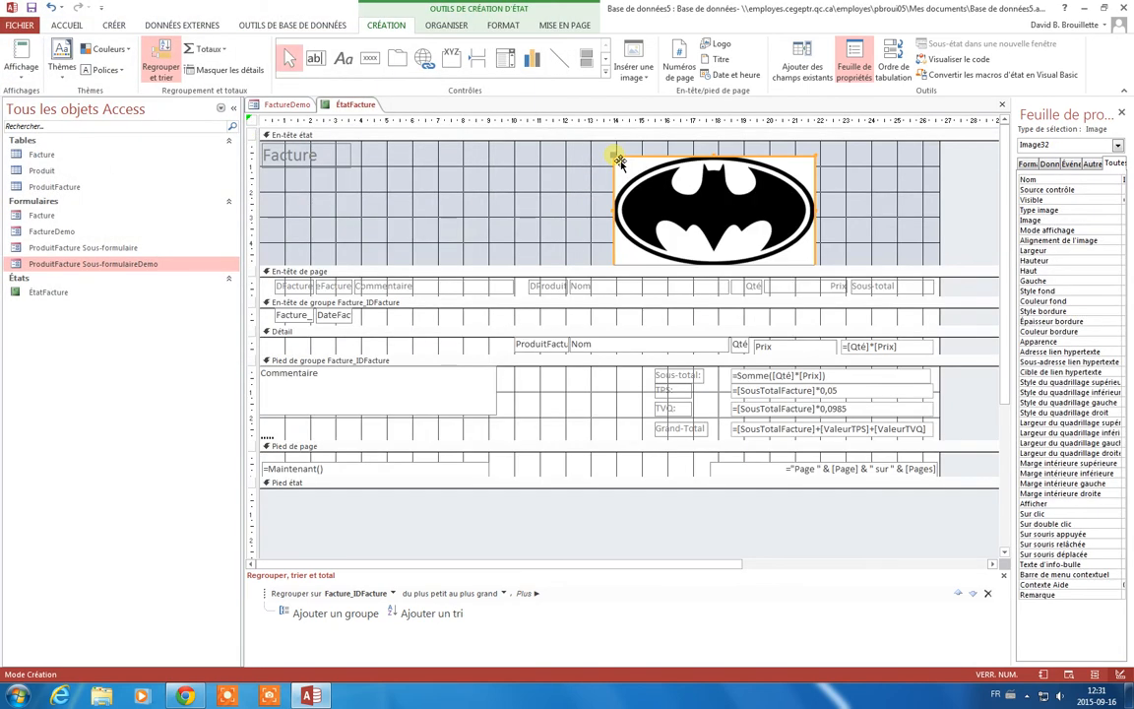
pyautogui.moveTo(630, 192); pyautogui.dragTo(815, 187)
pyautogui.click(650, 197)
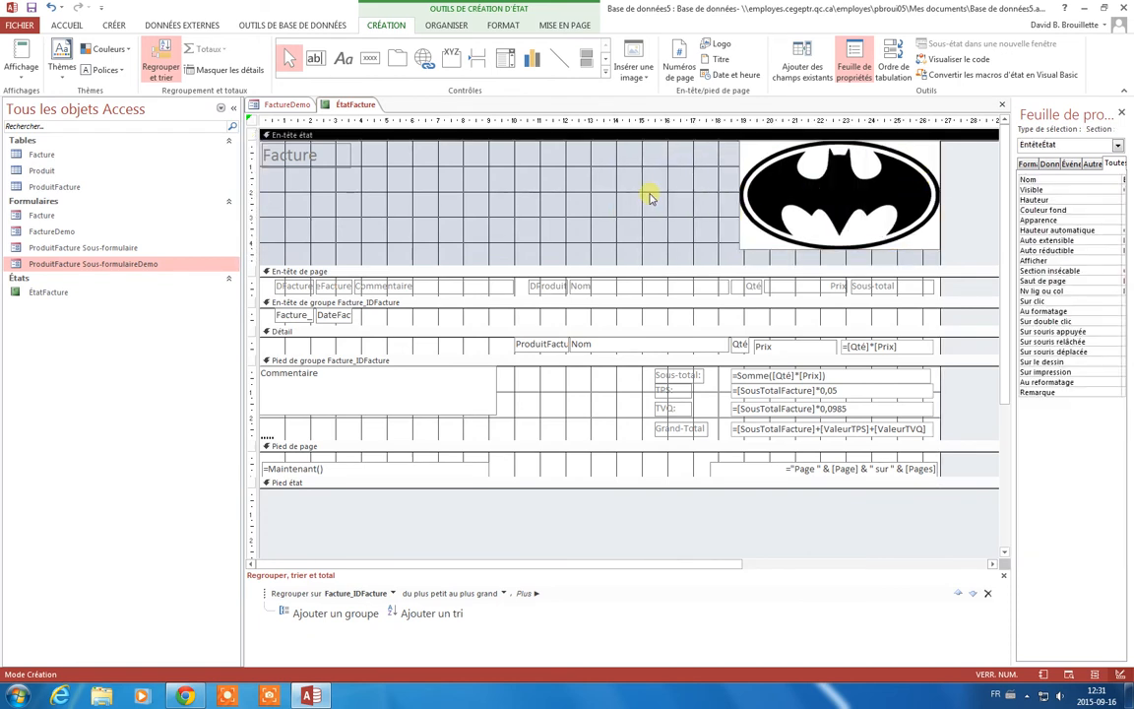
# Widen the property sheet and set the report header's background colour to white from the theme colours
pyautogui.moveTo(1015, 210); pyautogui.dragTo(966, 210)
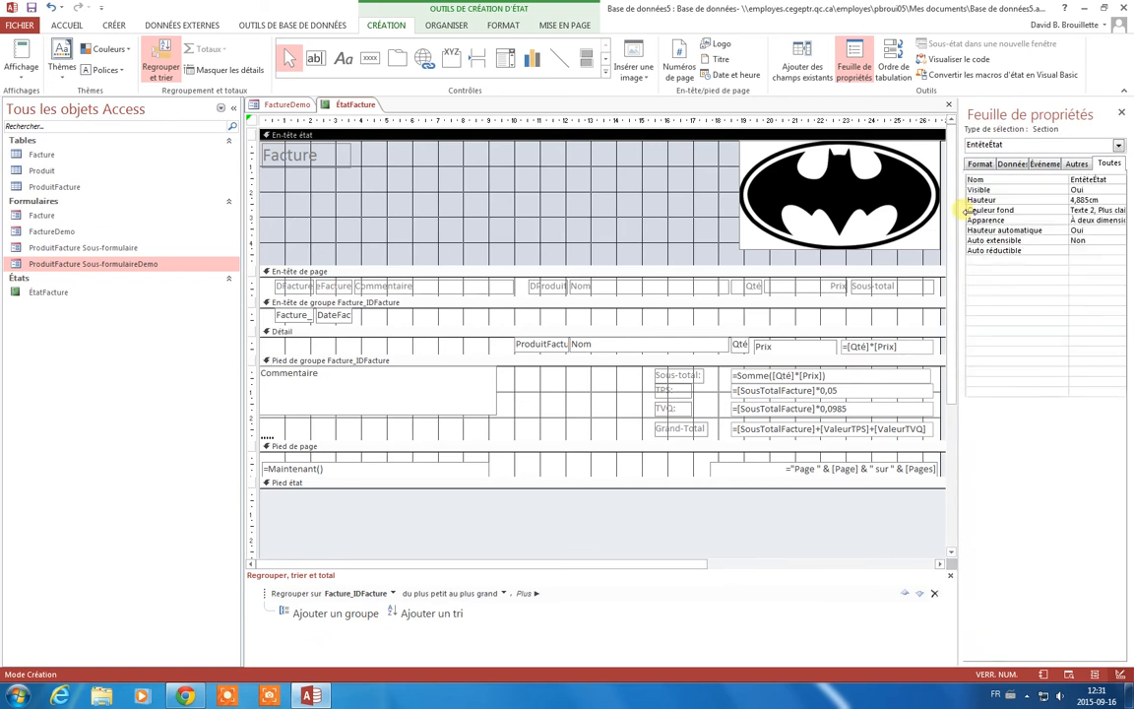
pyautogui.click(1105, 212)
pyautogui.click(1107, 211)
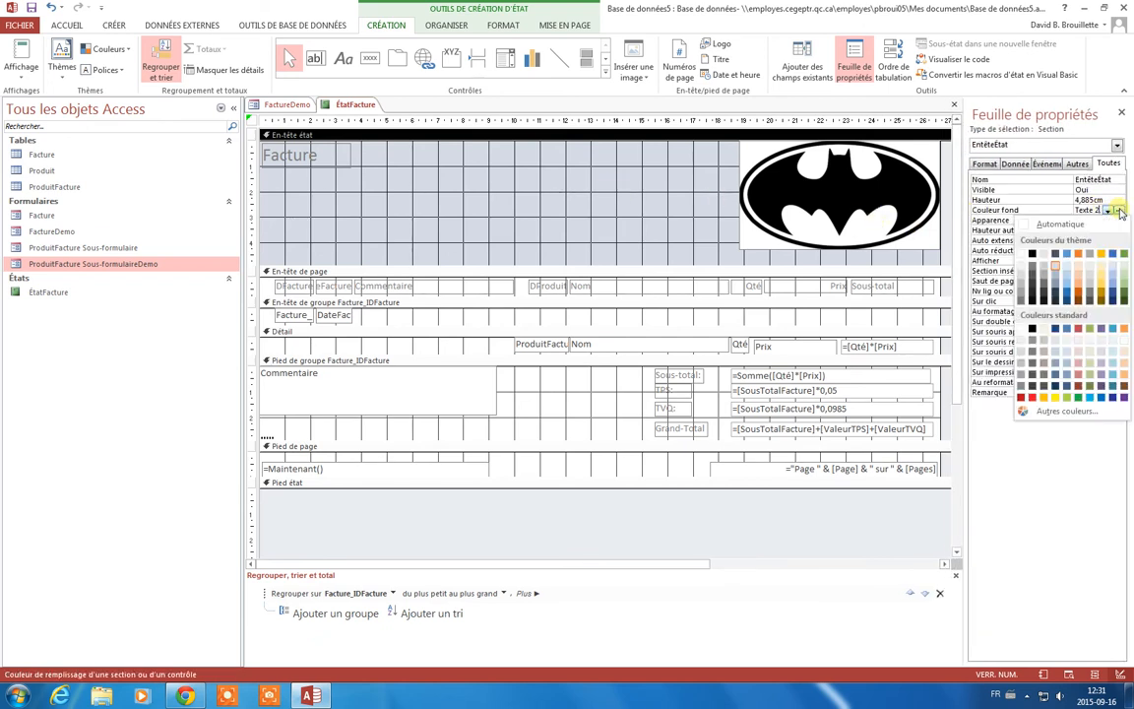
pyautogui.click(1021, 255)
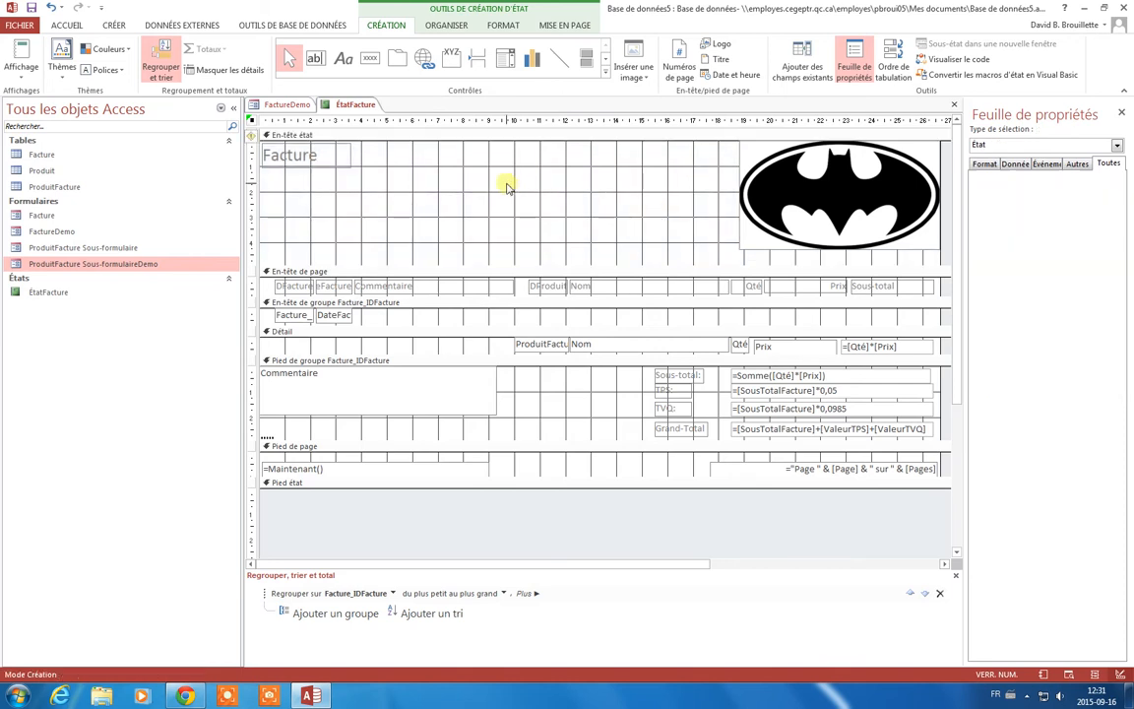
# Widen the "Facture" title label to about 17.2 cm, extending it almost to the logo
pyautogui.click(301, 159)
pyautogui.moveTo(363, 164); pyautogui.dragTo(701, 159)
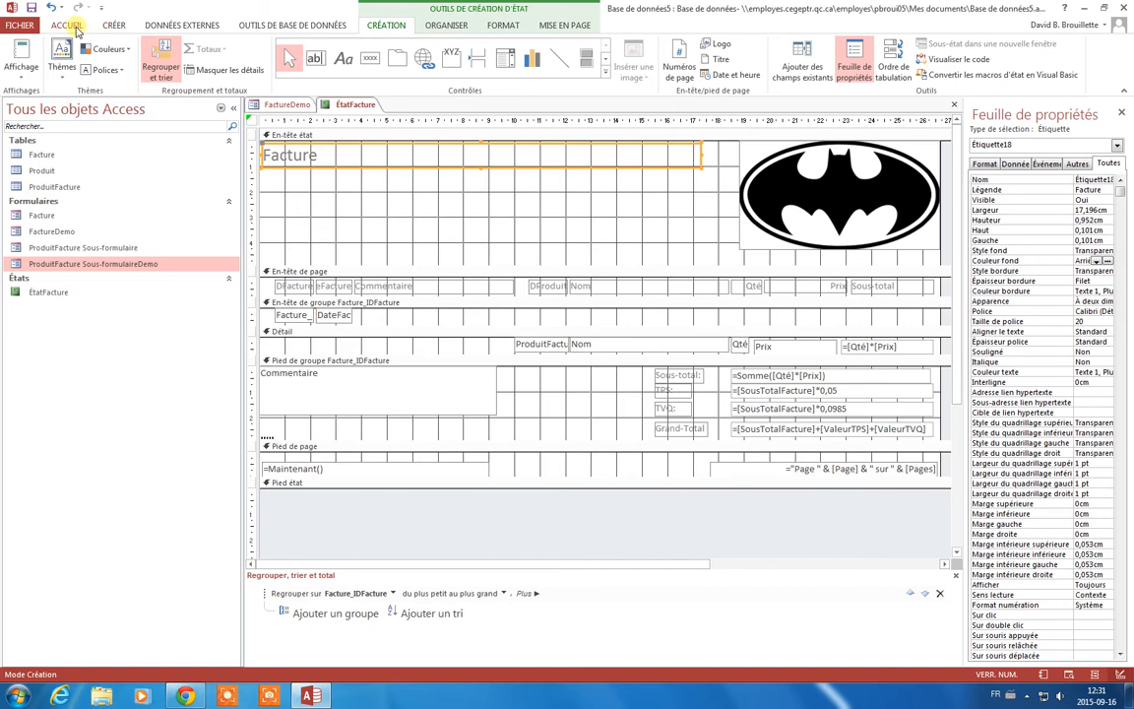
# Set the "Facture" title label's font size to 72 and increase its height to about 3.1 cm
pyautogui.click(503, 24)
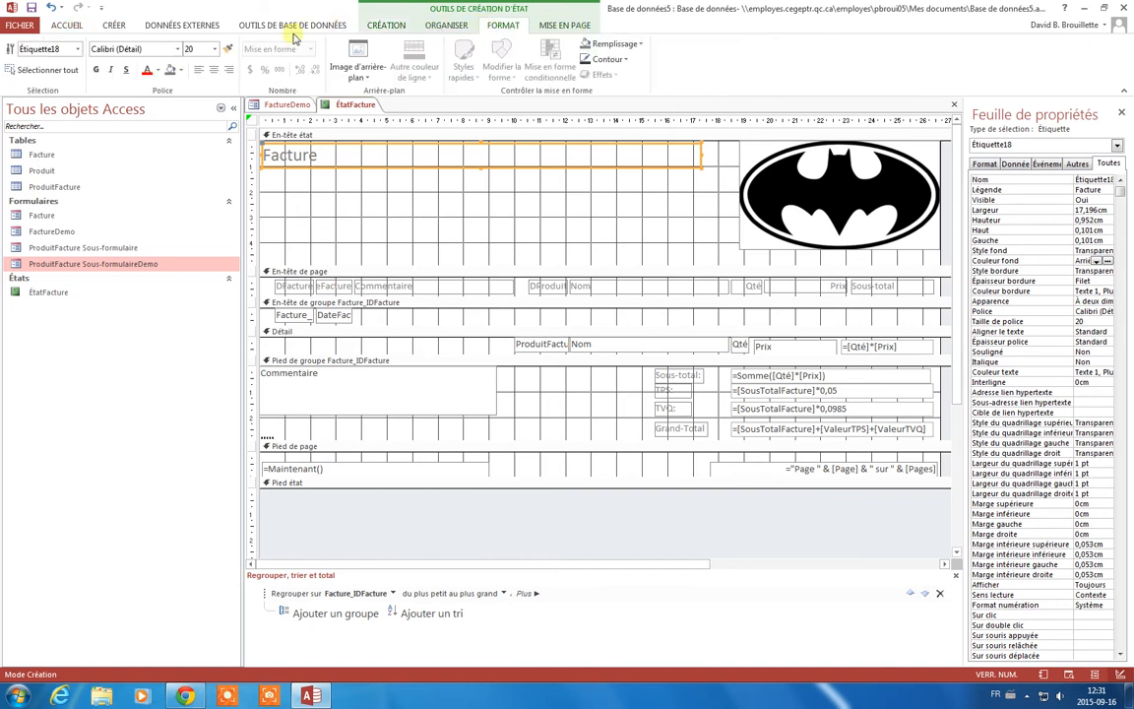
pyautogui.click(216, 49)
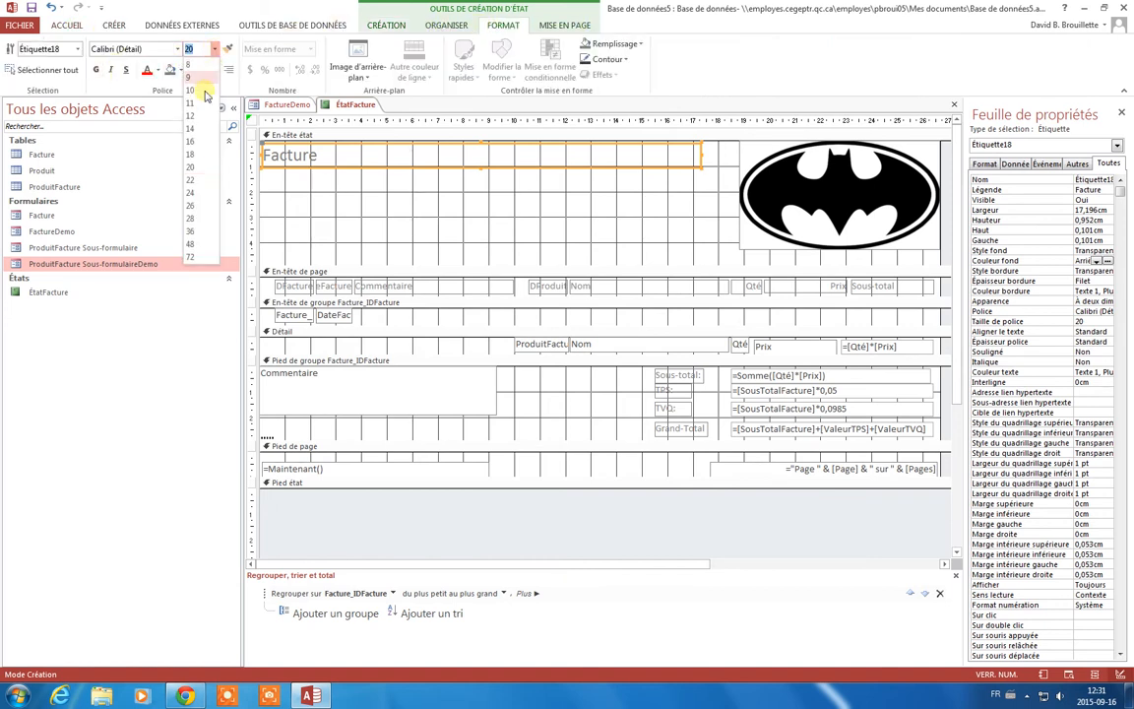
pyautogui.click(189, 235)
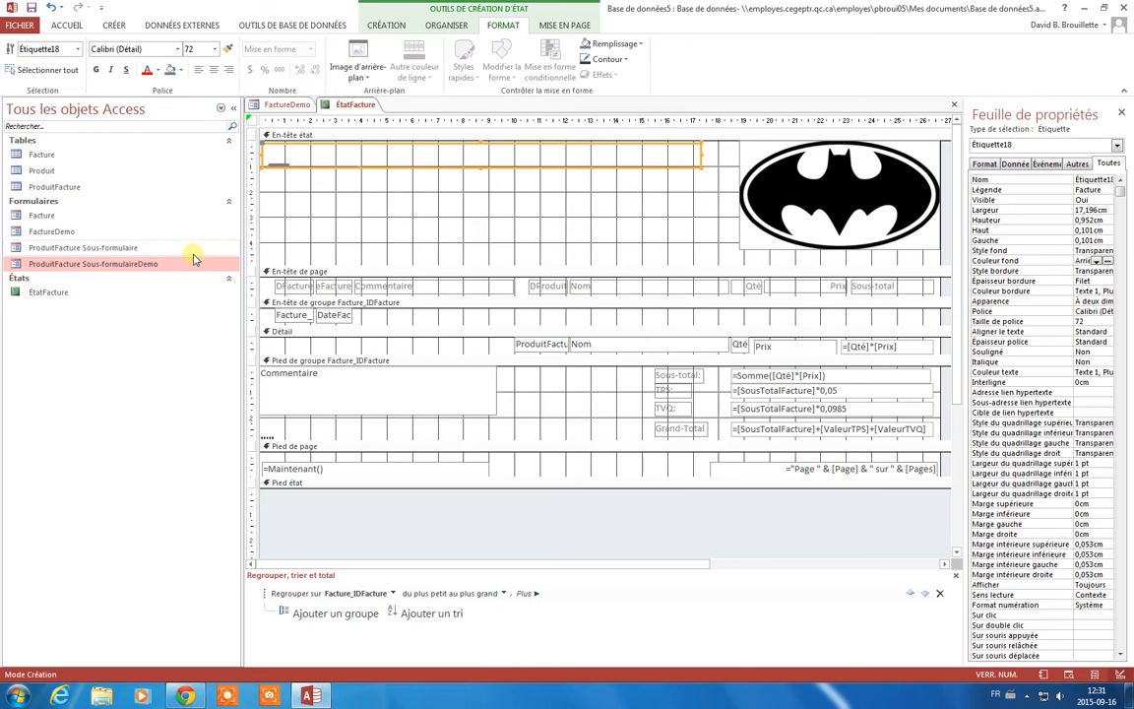
pyautogui.click(483, 171)
pyautogui.click(483, 169)
pyautogui.moveTo(491, 177); pyautogui.dragTo(486, 223)
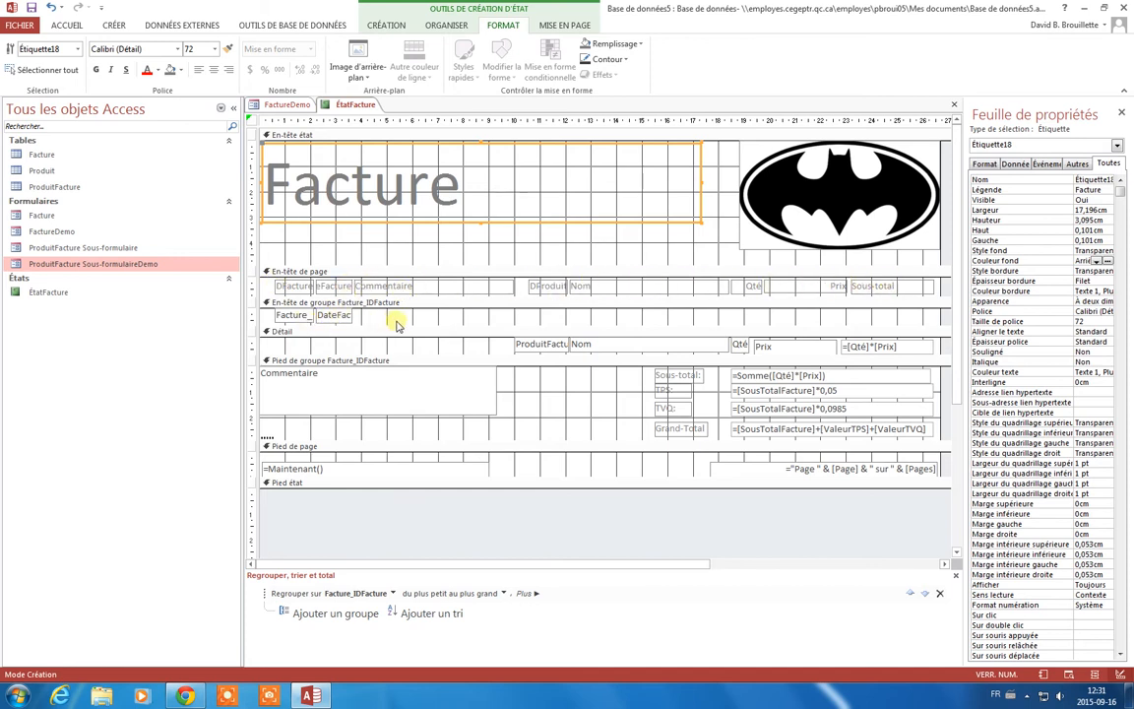
# Widen the DateFacture field in the group header to about 5.5 cm and move it to the section's right edge
pyautogui.click(347, 317)
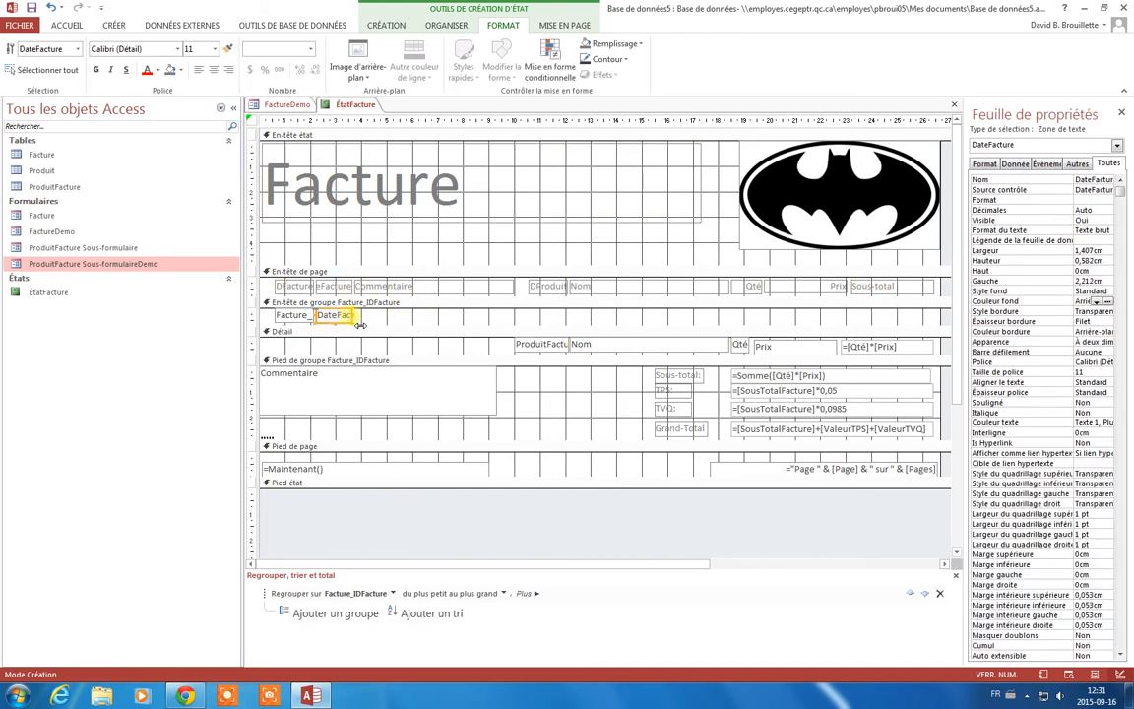
pyautogui.click(357, 322)
pyautogui.click(352, 321)
pyautogui.moveTo(363, 325); pyautogui.dragTo(468, 325)
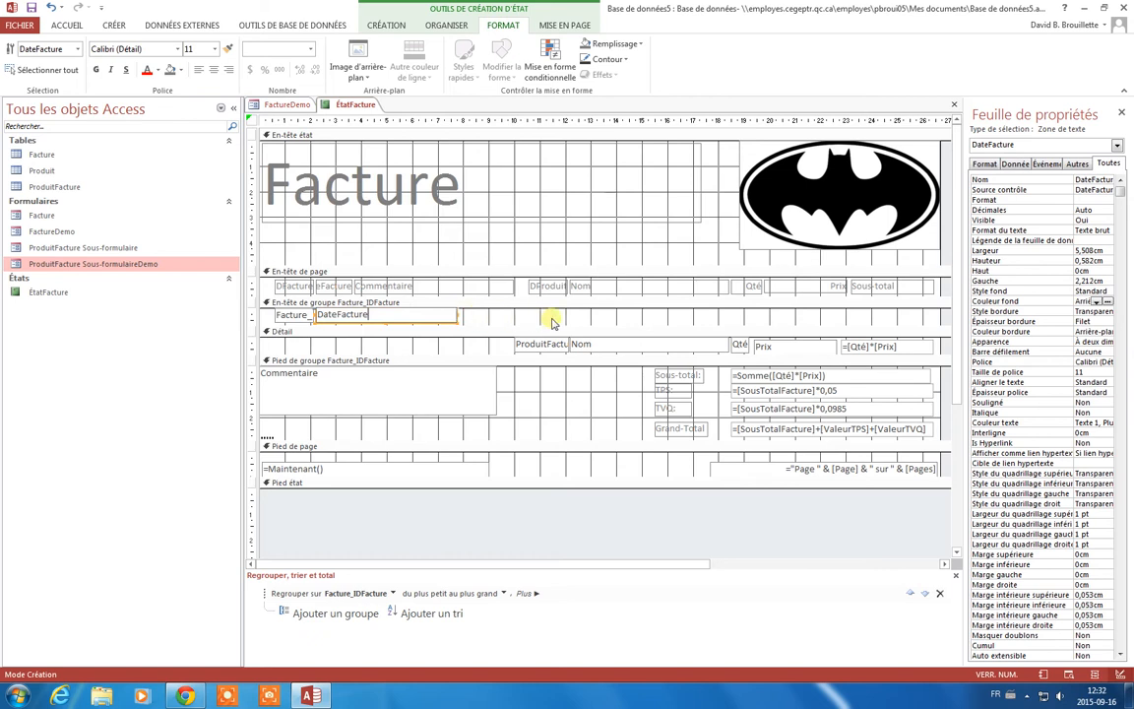
pyautogui.moveTo(457, 327); pyautogui.dragTo(928, 321)
pyautogui.click(737, 321)
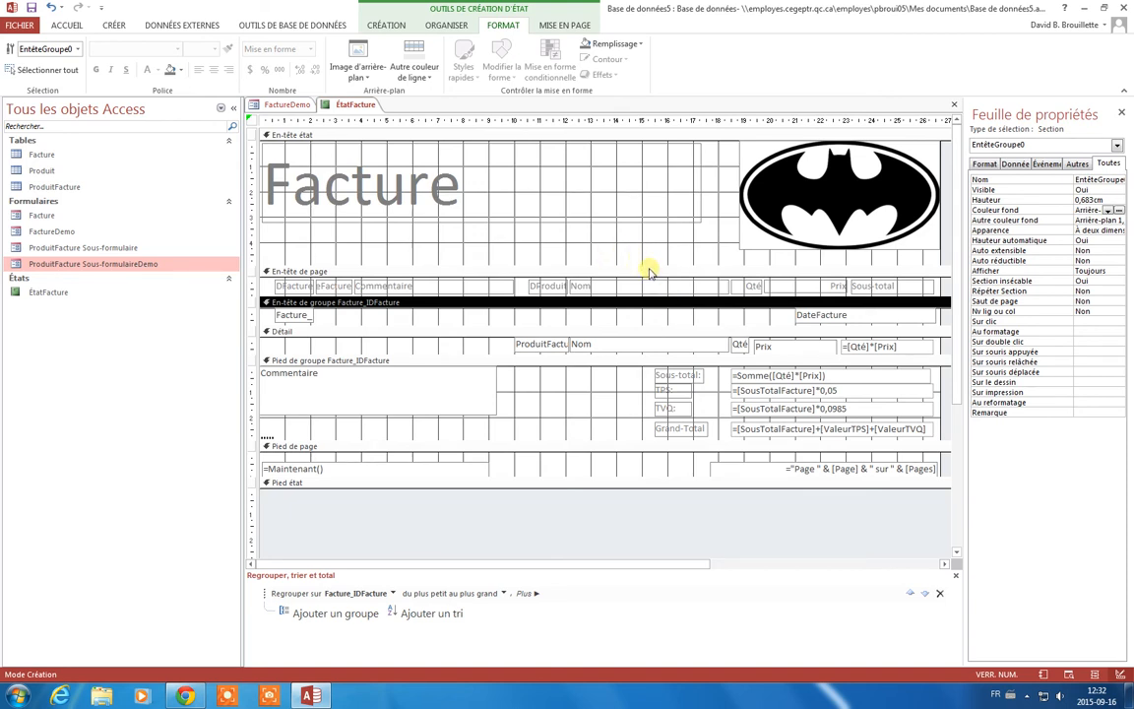
# Centre the "Facture" title text within its label in the report header
pyautogui.rightClick(353, 106)
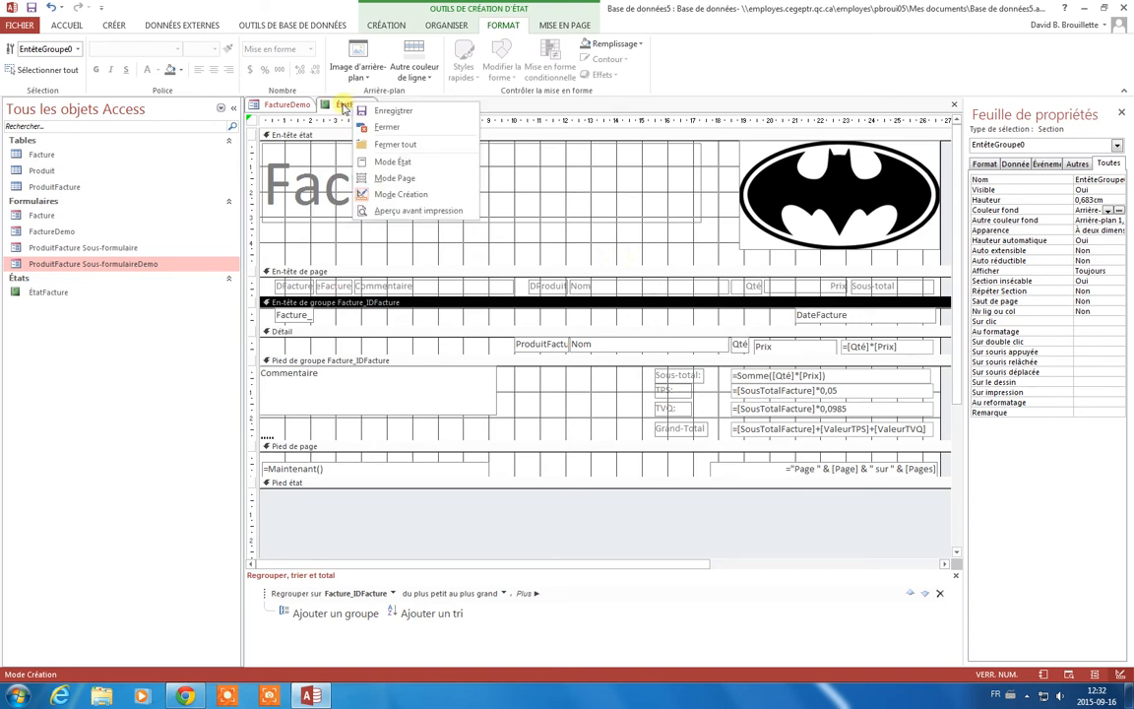
pyautogui.click(346, 107)
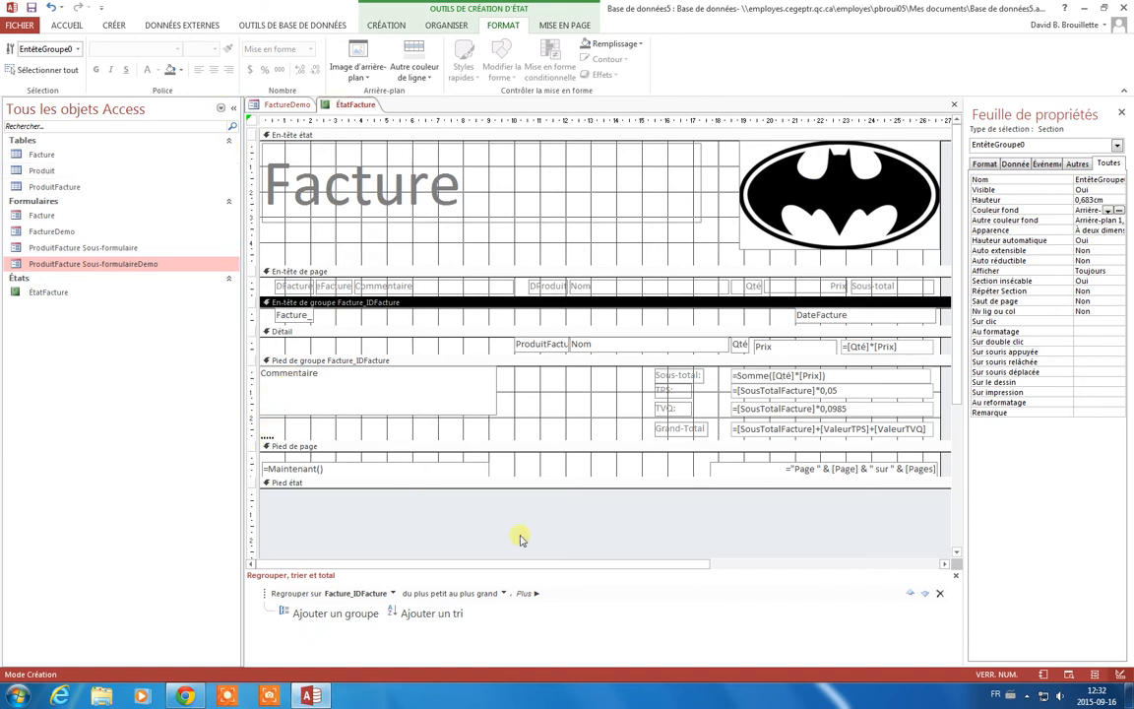
pyautogui.click(355, 177)
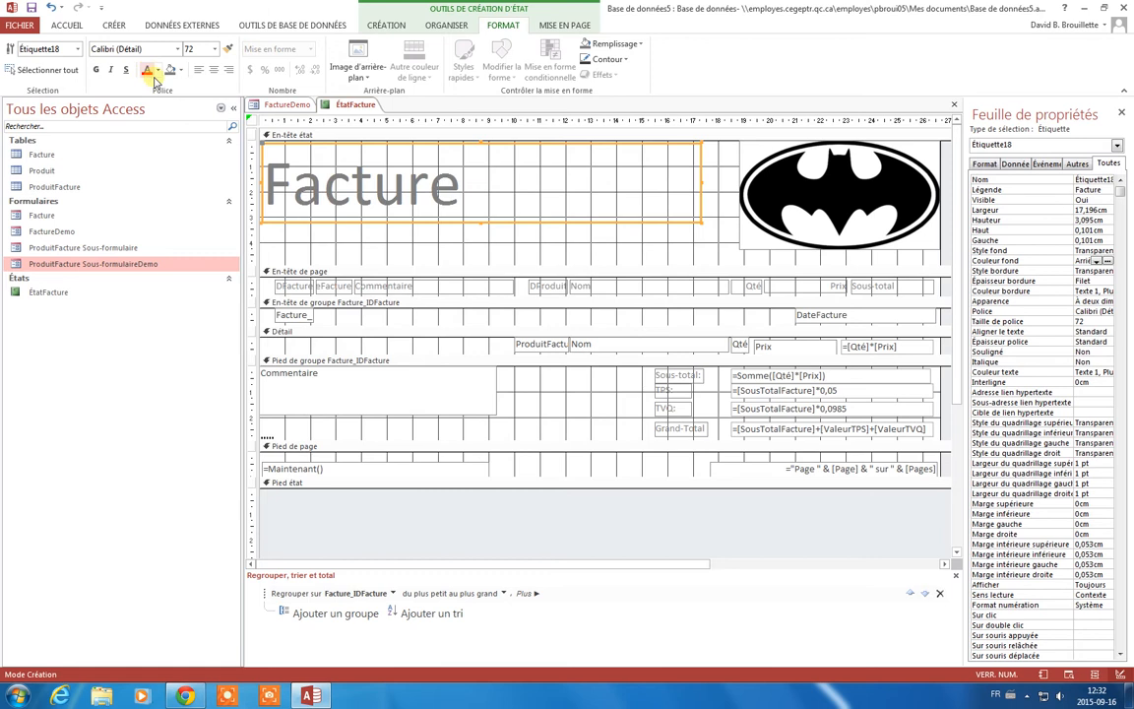
pyautogui.click(214, 71)
pyautogui.click(445, 245)
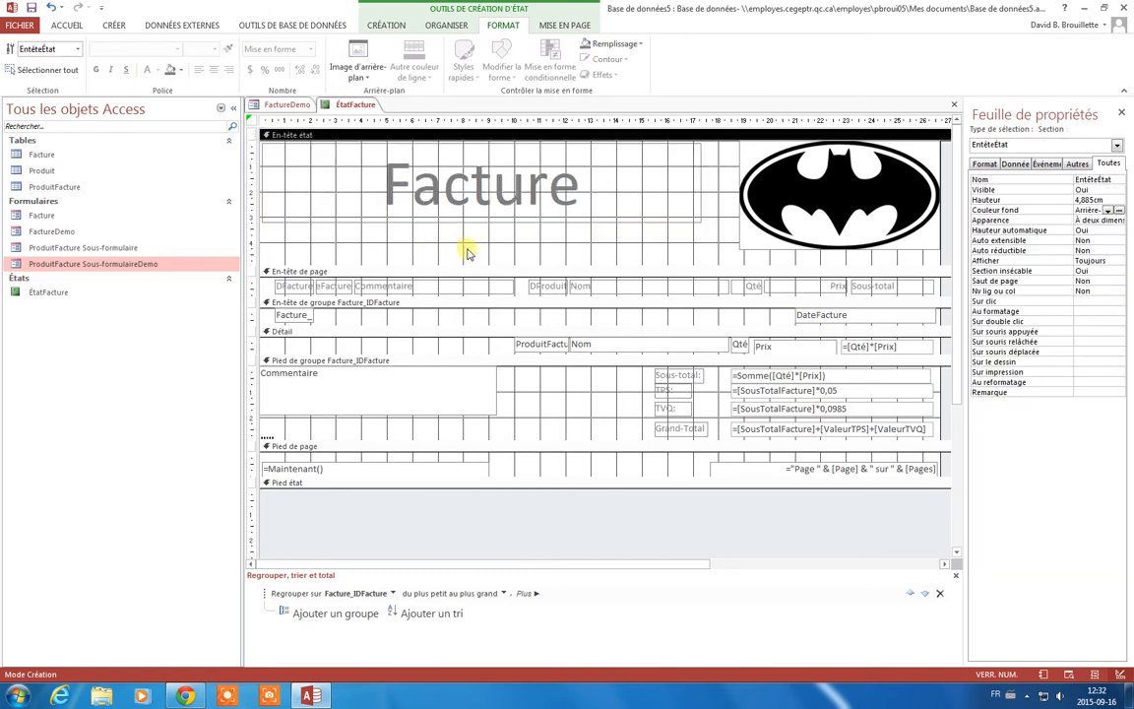
# Open ÉtatFacture in print preview and page through it to check the layout and look for blank pages
pyautogui.rightClick(356, 105)
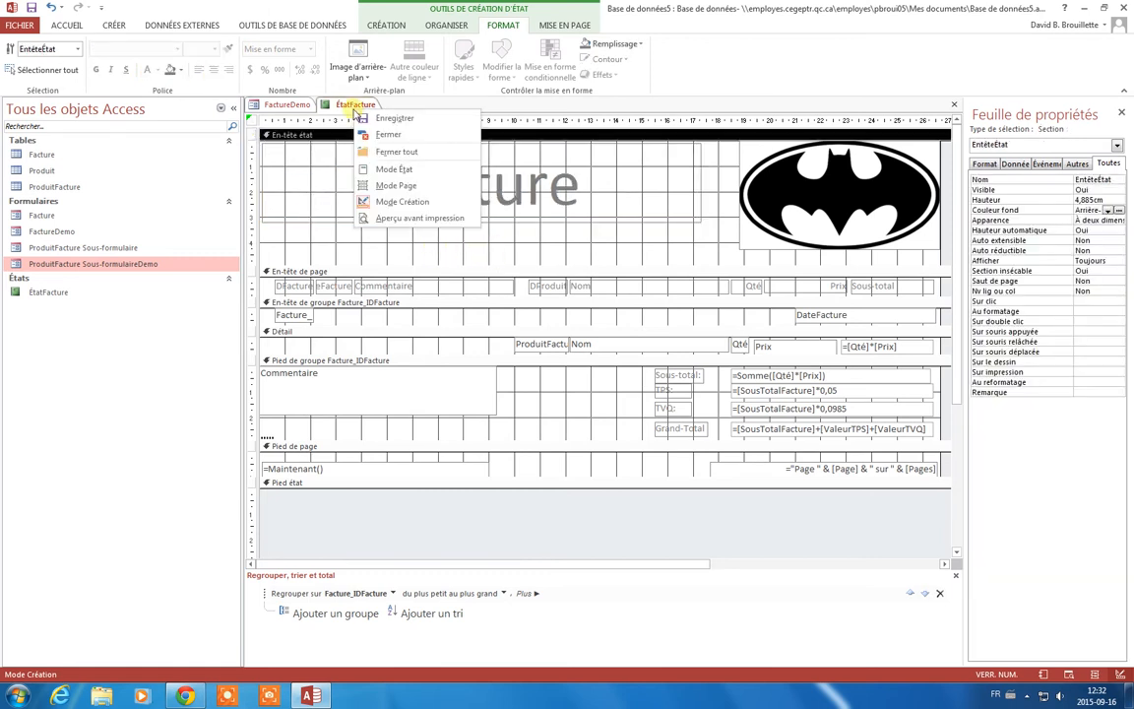
pyautogui.click(420, 221)
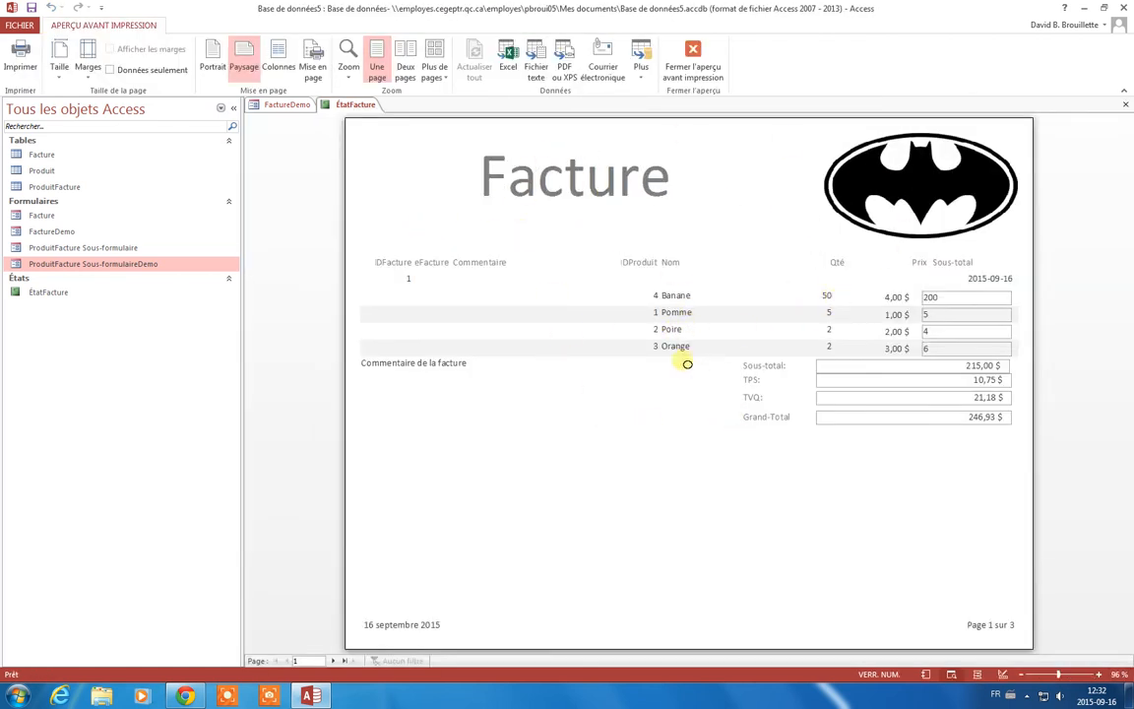
pyautogui.click(334, 661)
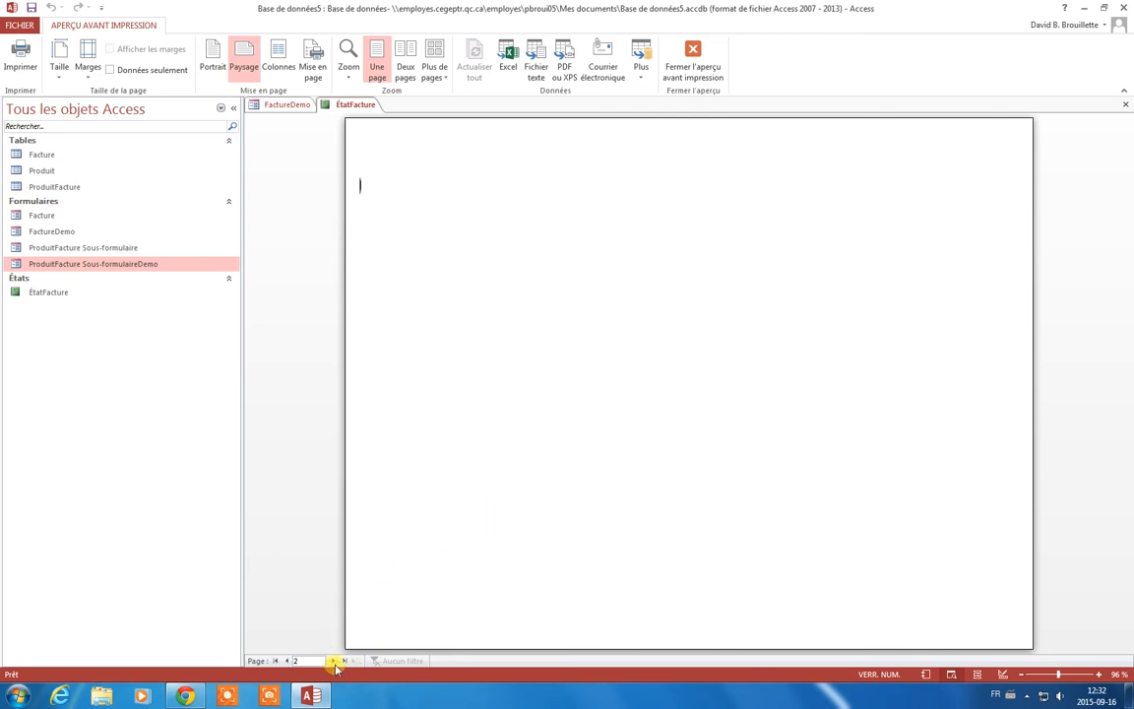
pyautogui.click(335, 660)
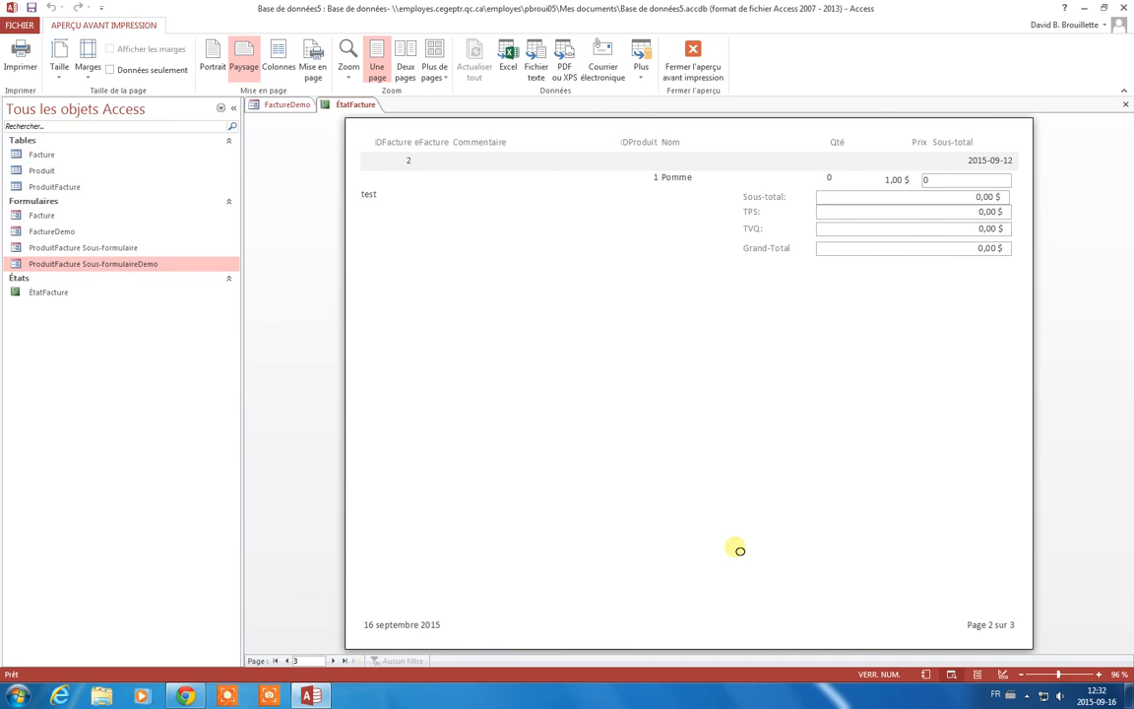
pyautogui.click(287, 661)
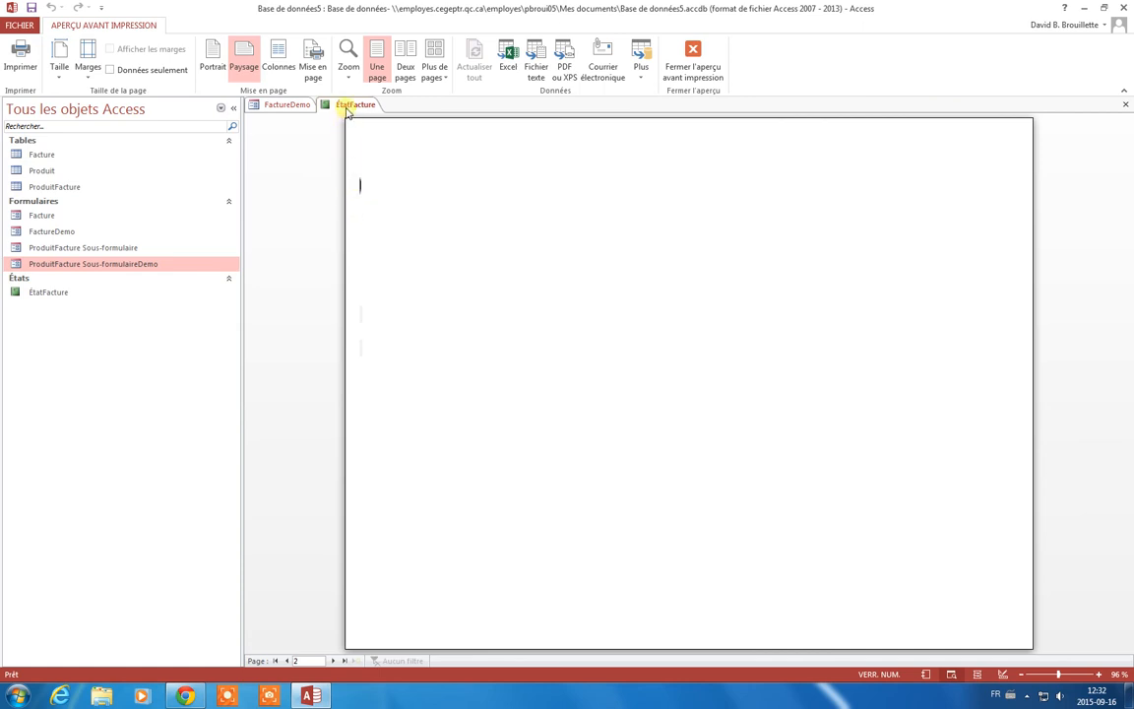
# Apply the Étroites page margins, 0.64 cm on all sides, to the report
pyautogui.click(88, 67)
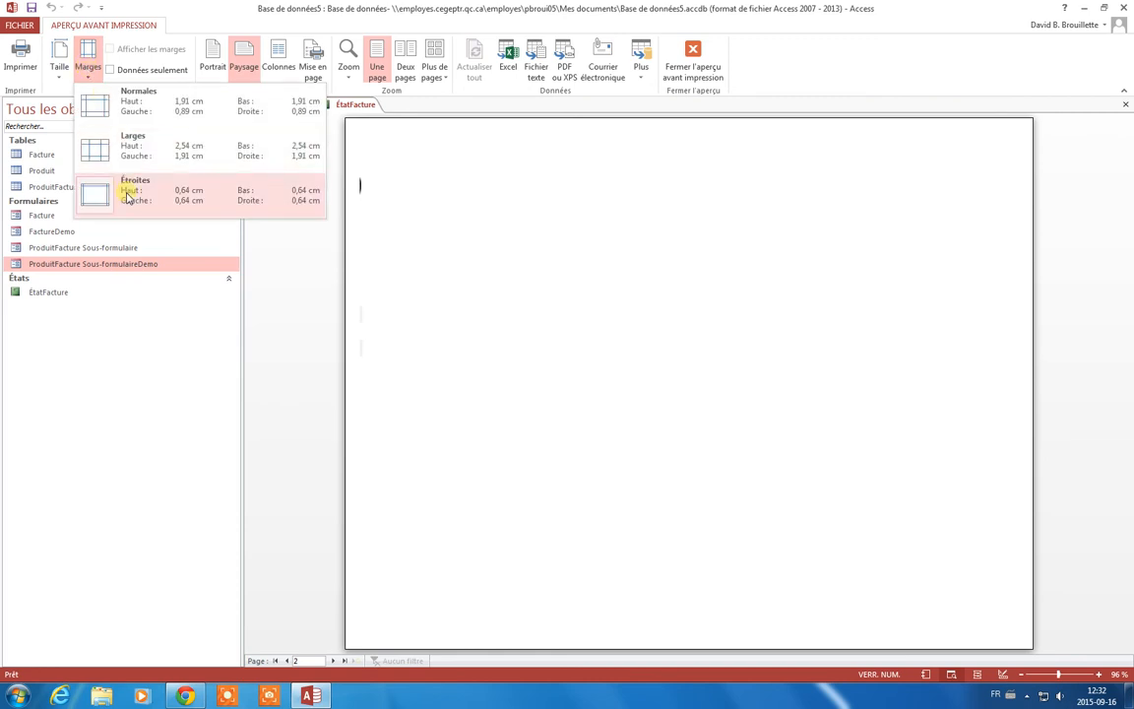
pyautogui.click(126, 195)
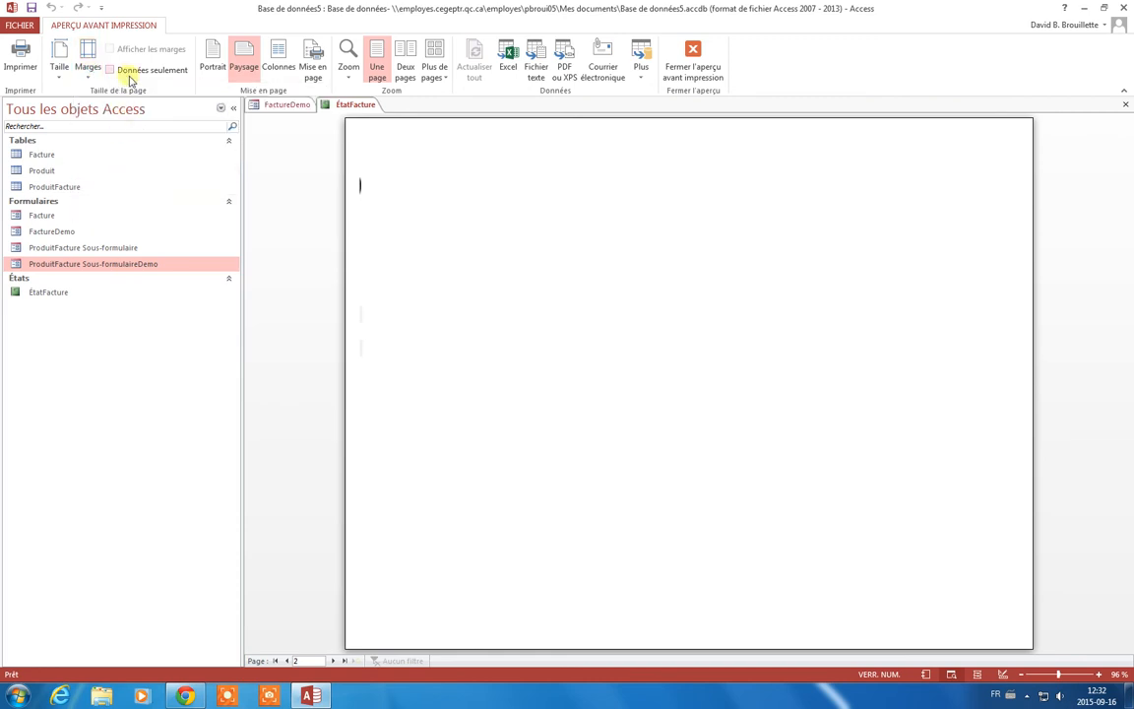
pyautogui.click(282, 105)
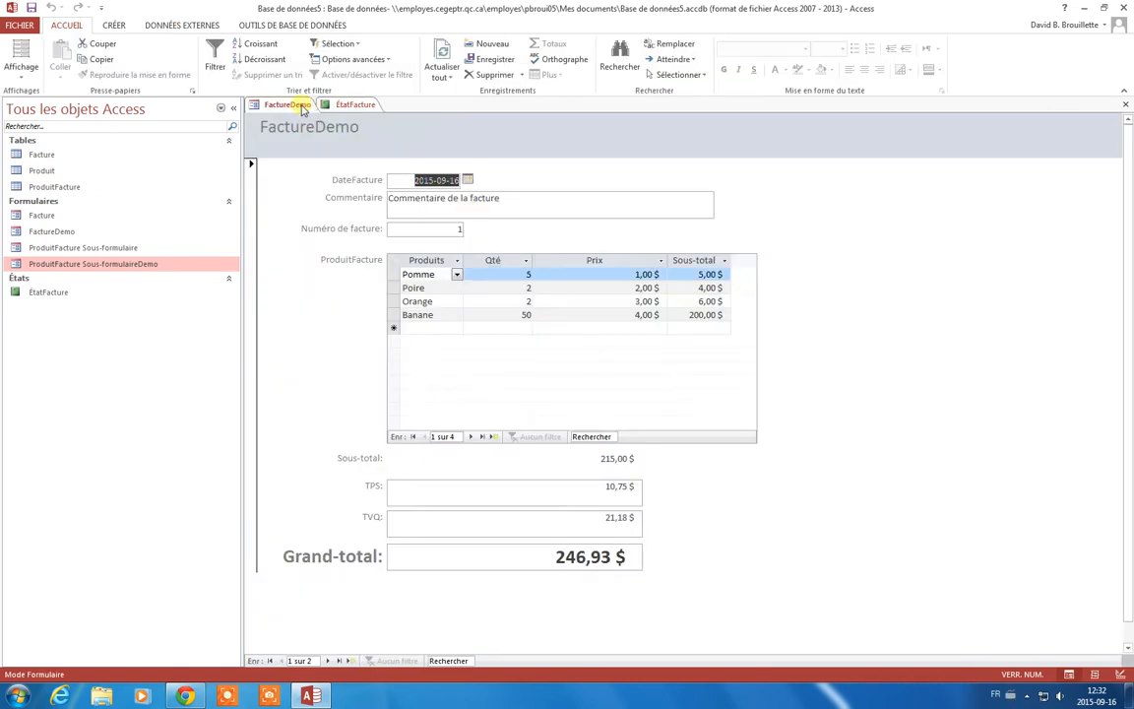
pyautogui.click(353, 104)
# In Design view, shift the logo left to about 18.5 cm and reduce the report's width to about 26.6 cm
pyautogui.rightClick(352, 107)
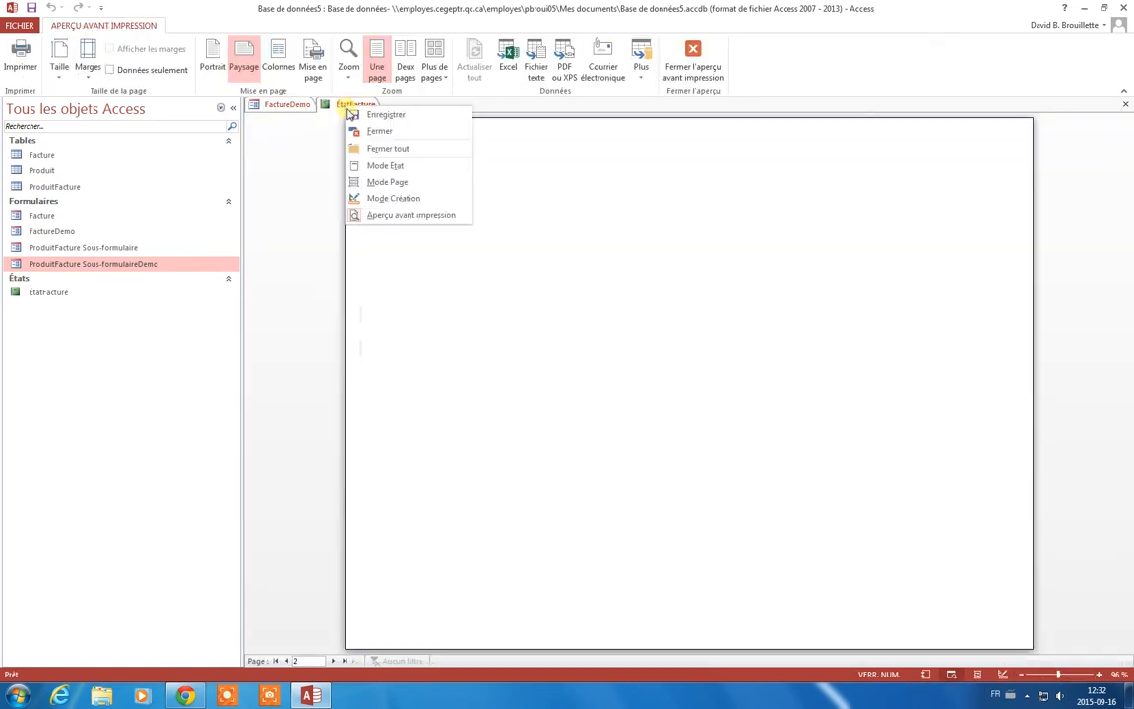
pyautogui.click(392, 198)
pyautogui.click(820, 211)
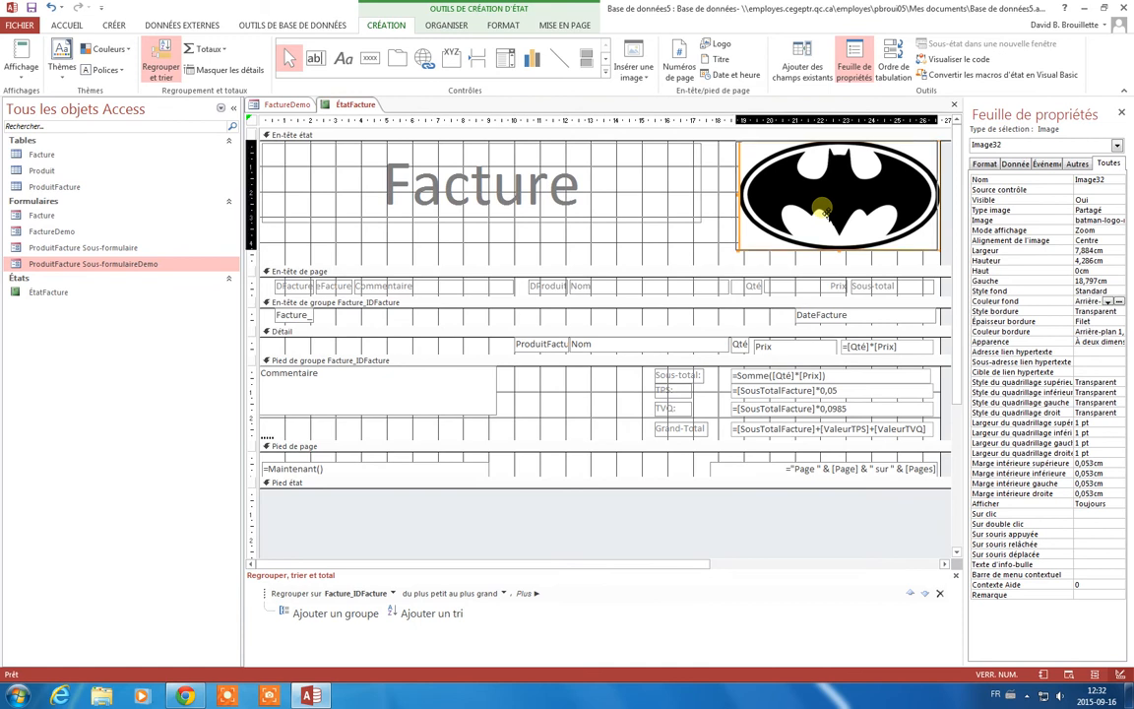
pyautogui.moveTo(822, 205); pyautogui.dragTo(820, 206)
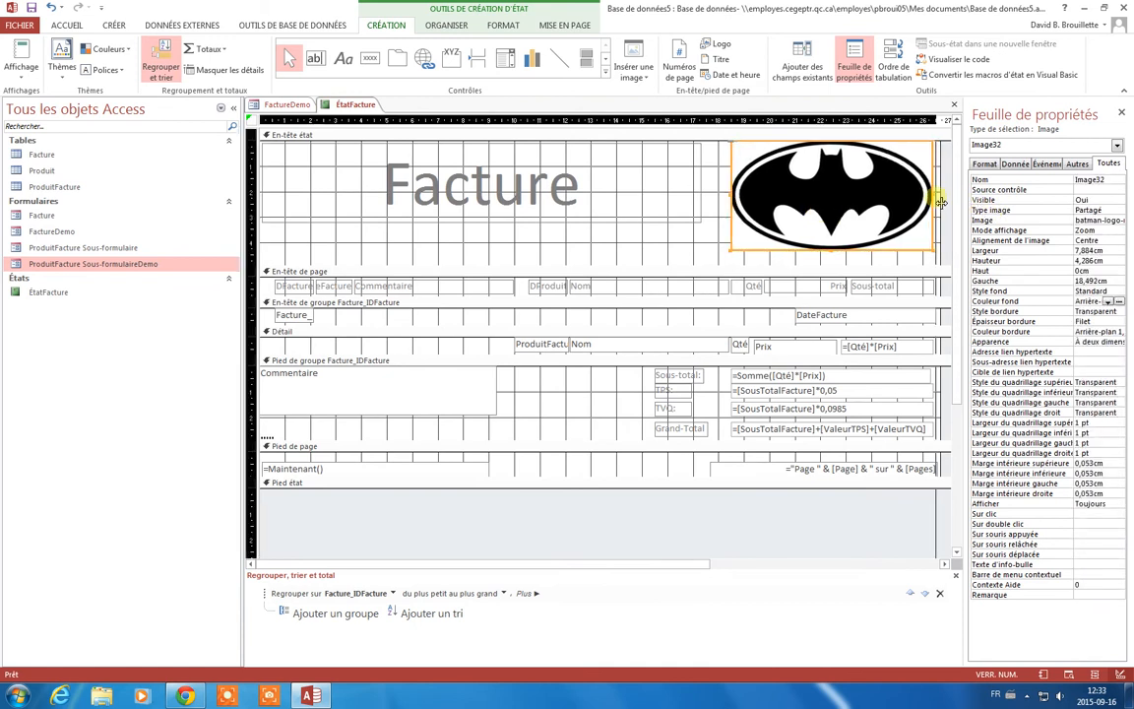
pyautogui.click(705, 187)
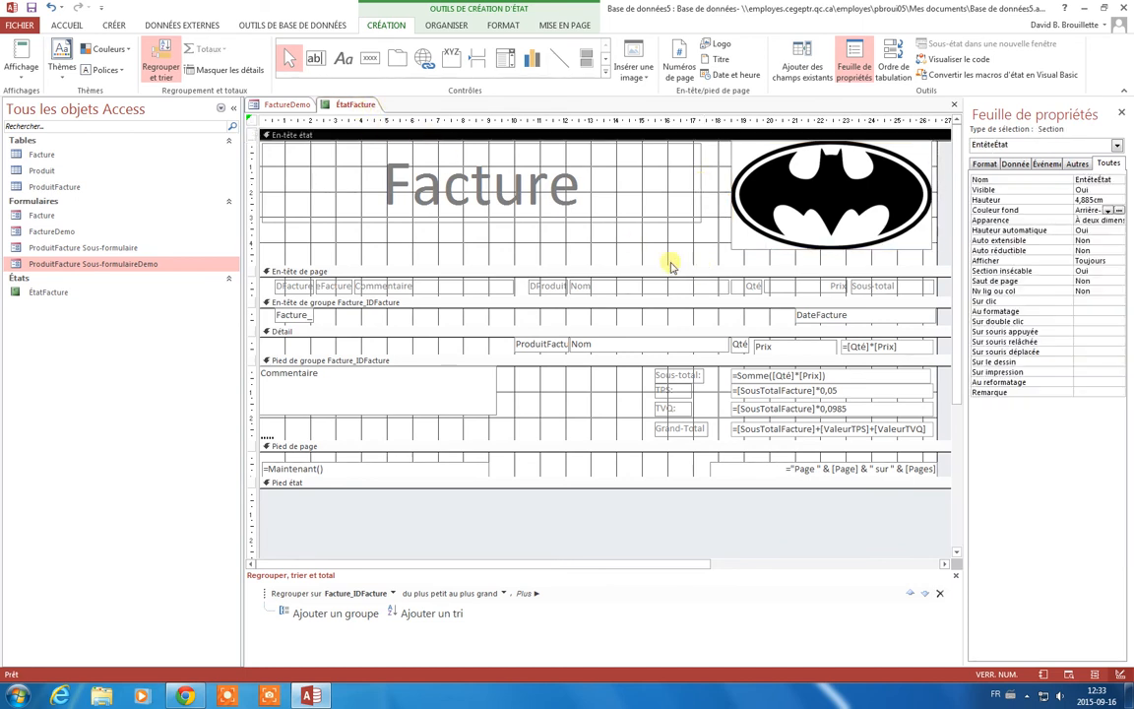
# Preview the report for printing again and check pages 1 and 2 for the blank page and header content
pyautogui.rightClick(363, 105)
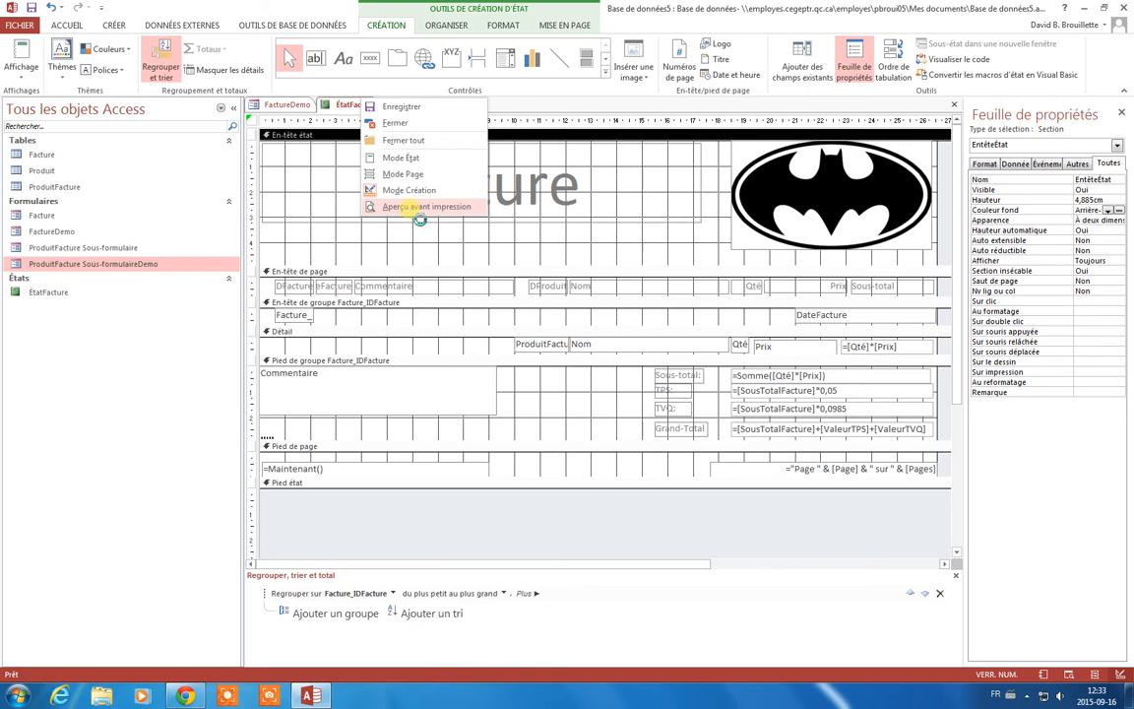
pyautogui.click(420, 208)
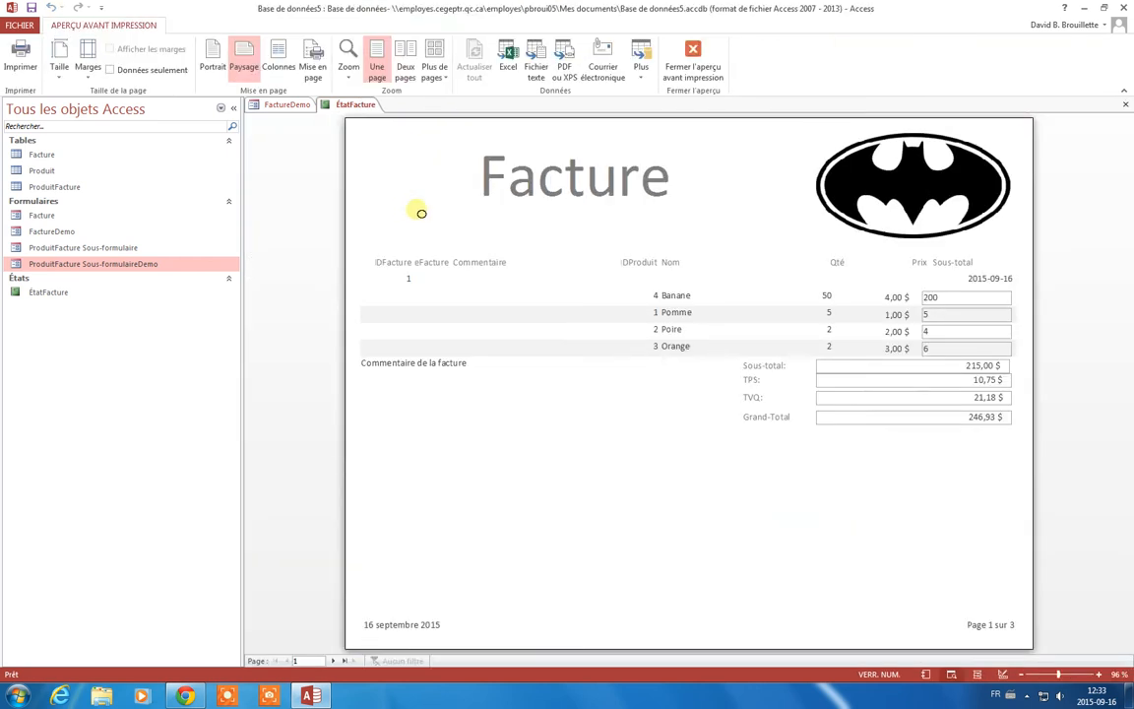
pyautogui.click(333, 662)
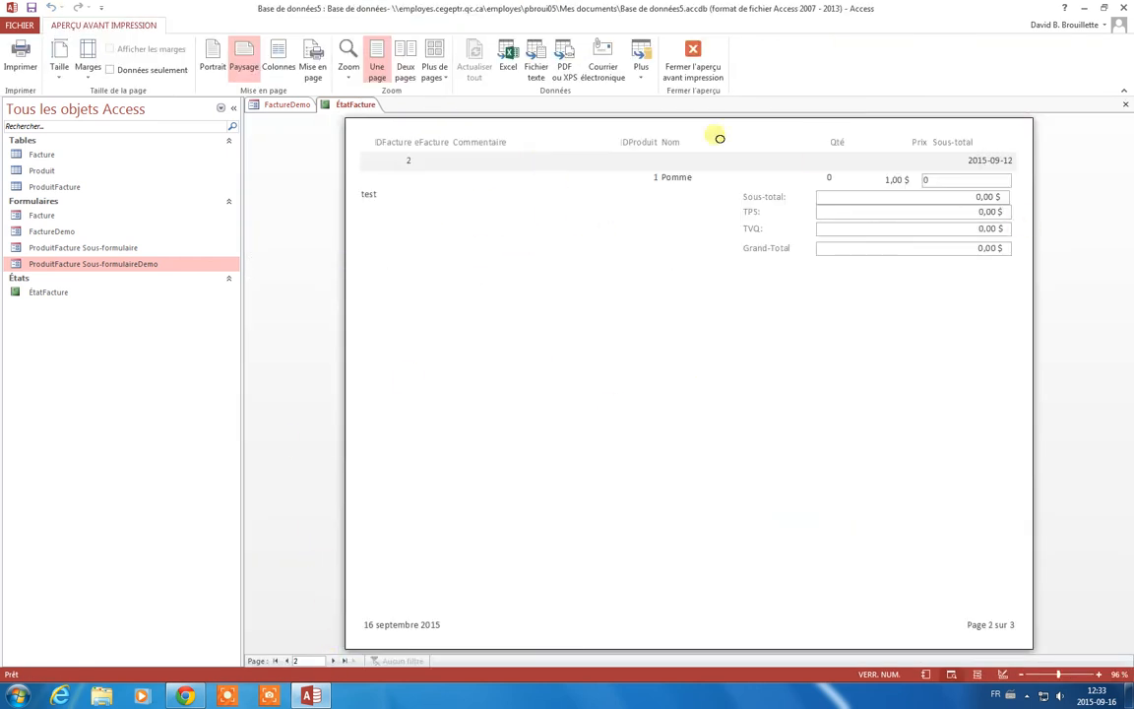
pyautogui.click(288, 661)
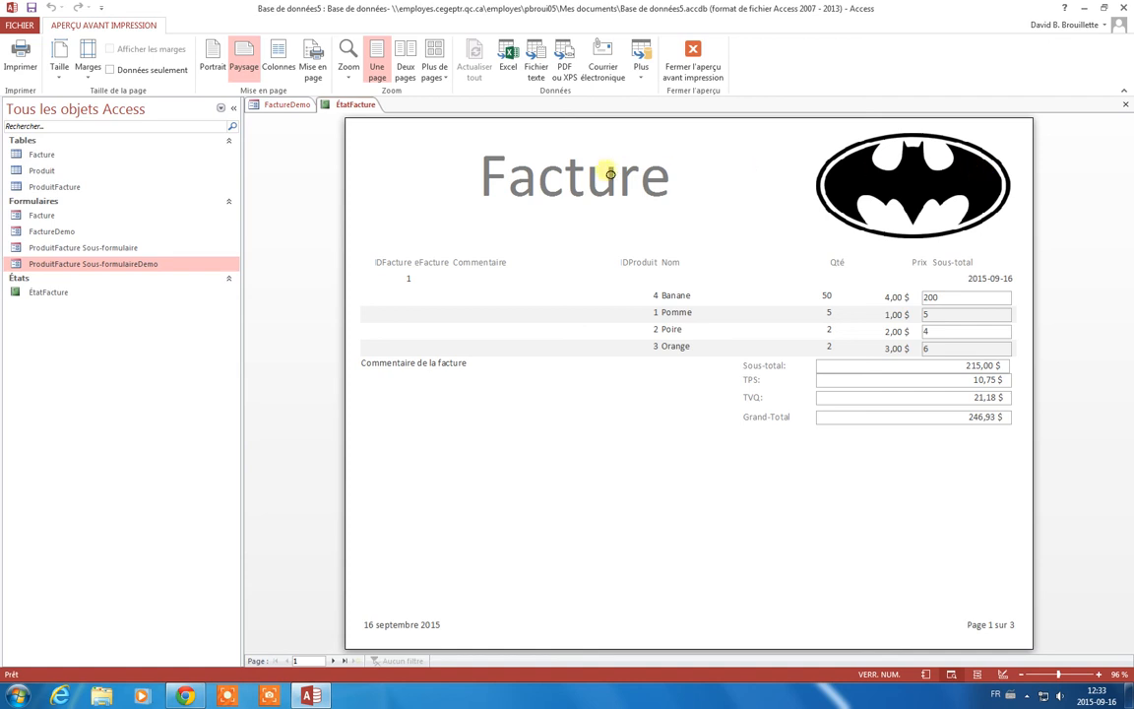
# Return to Design view and cut the logo and the "Facture" title label out of the report header
pyautogui.rightClick(350, 104)
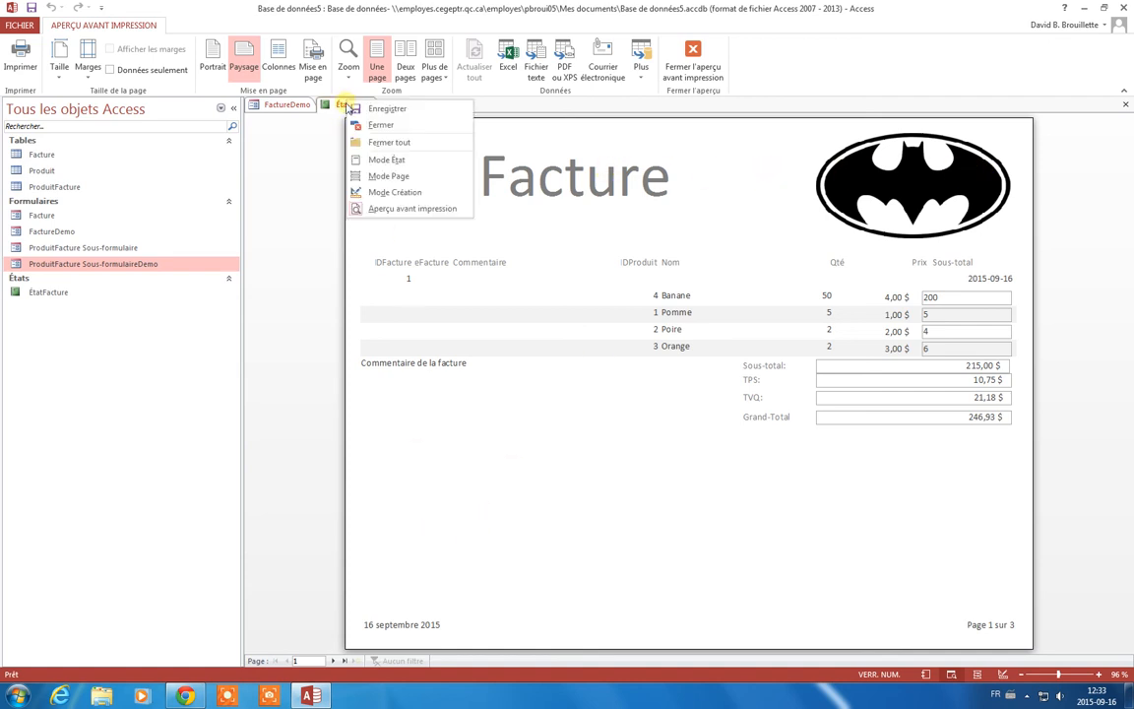
pyautogui.click(385, 192)
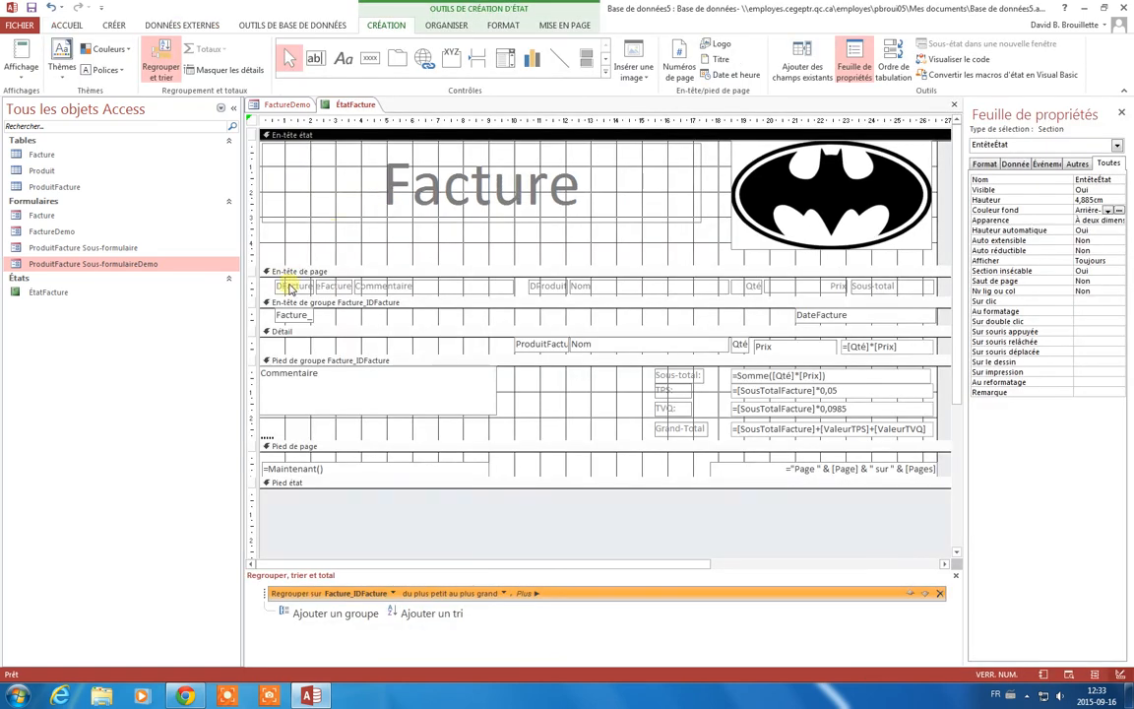
pyautogui.click(395, 177)
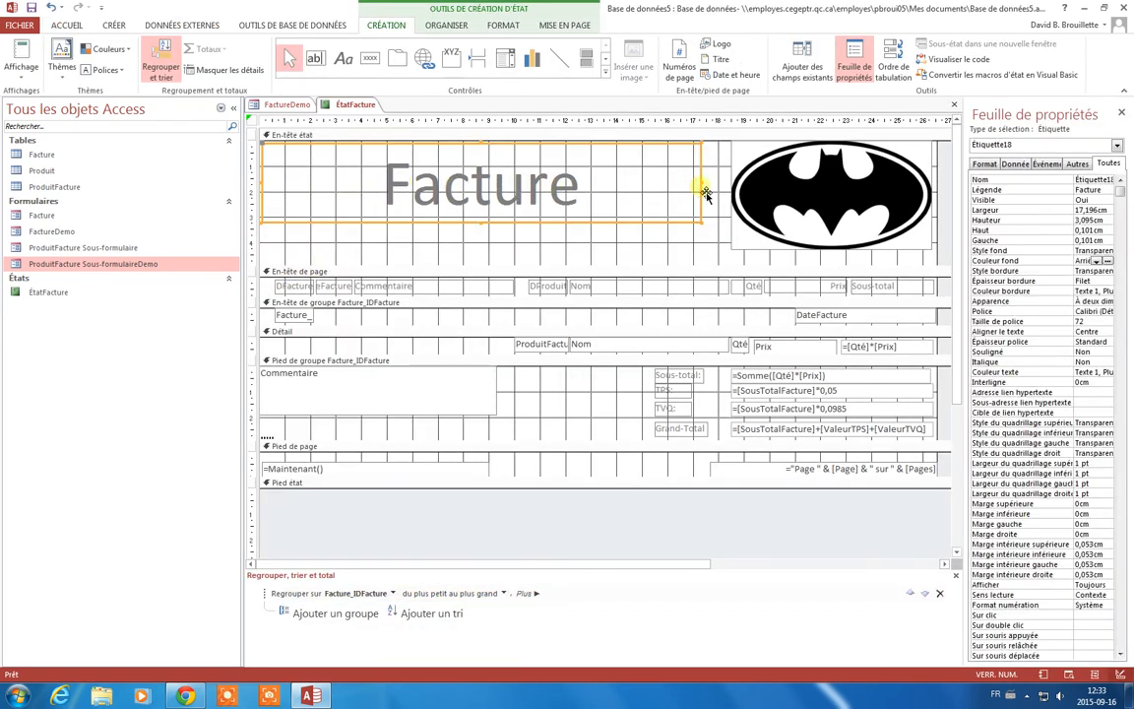
pyautogui.click(734, 189)
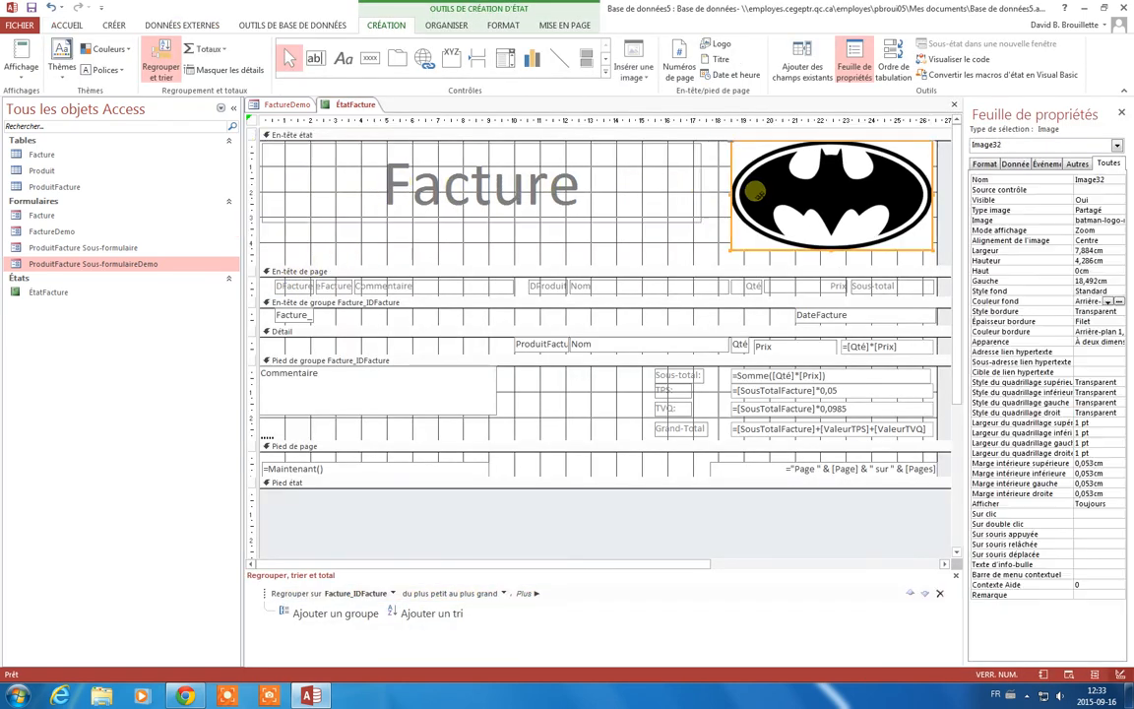
pyautogui.keyDown('shift'); pyautogui.click(509, 196); pyautogui.keyUp('shift')
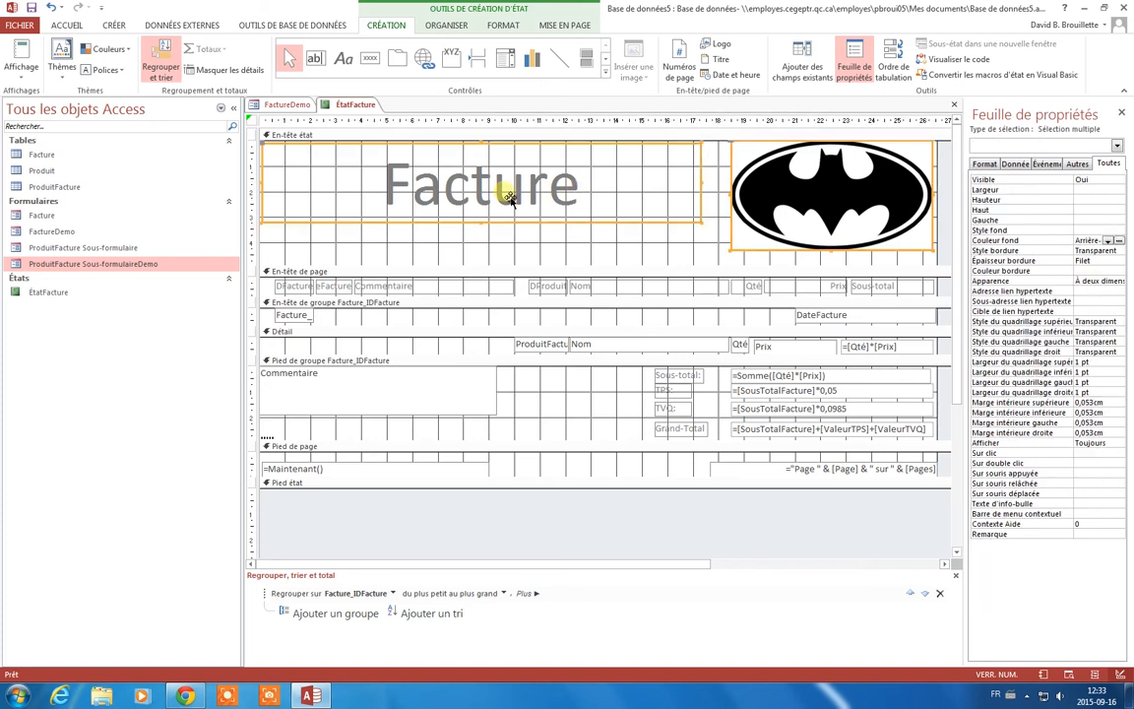
pyautogui.press('Delete')
# Enlarge the page header section to about 7.8 cm tall and move its column labels down to the section's lower edge
pyautogui.moveTo(525, 302); pyautogui.dragTo(507, 481)
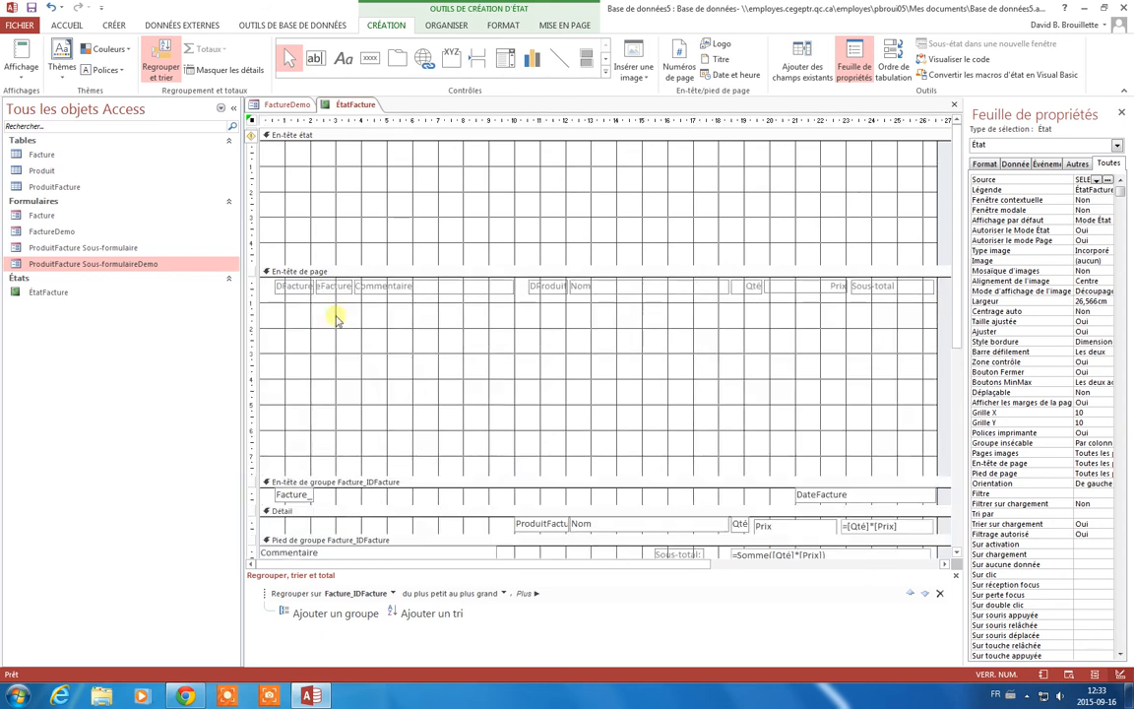
pyautogui.moveTo(261, 286); pyautogui.dragTo(899, 469)
# Paste the "Facture" title label and the logo into the page header, above the column labels
pyautogui.click(752, 356)
pyautogui.hotkey('ctrl', 'v')
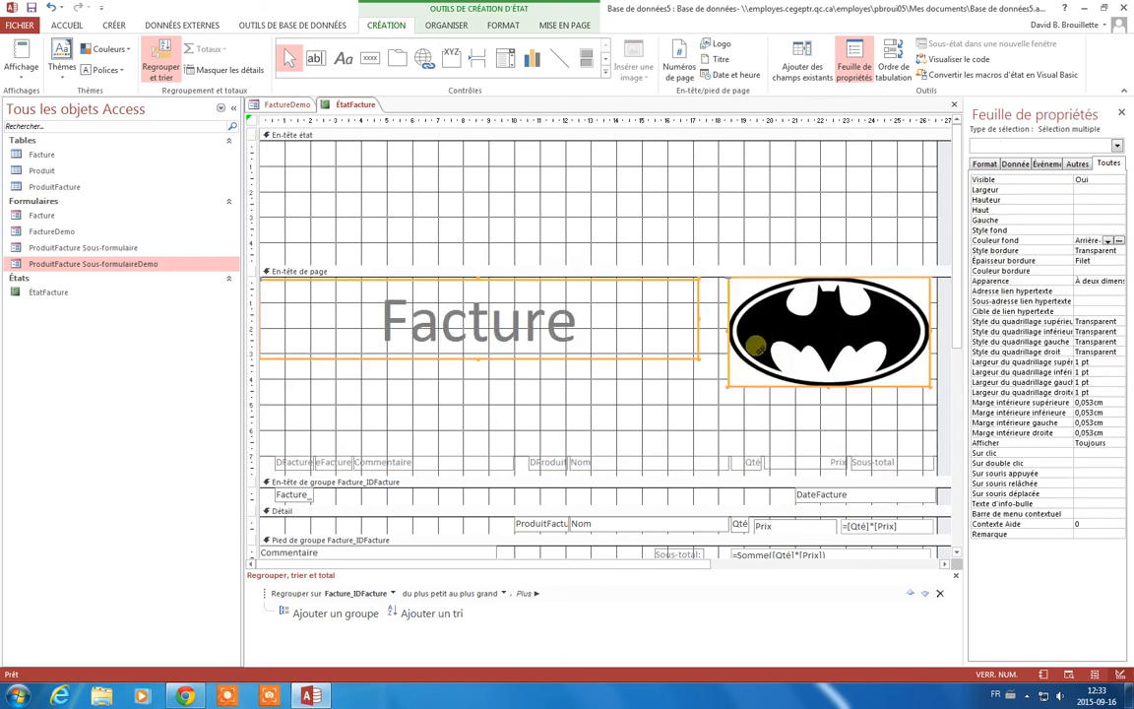
pyautogui.moveTo(272, 420); pyautogui.dragTo(842, 451)
pyautogui.click(614, 426)
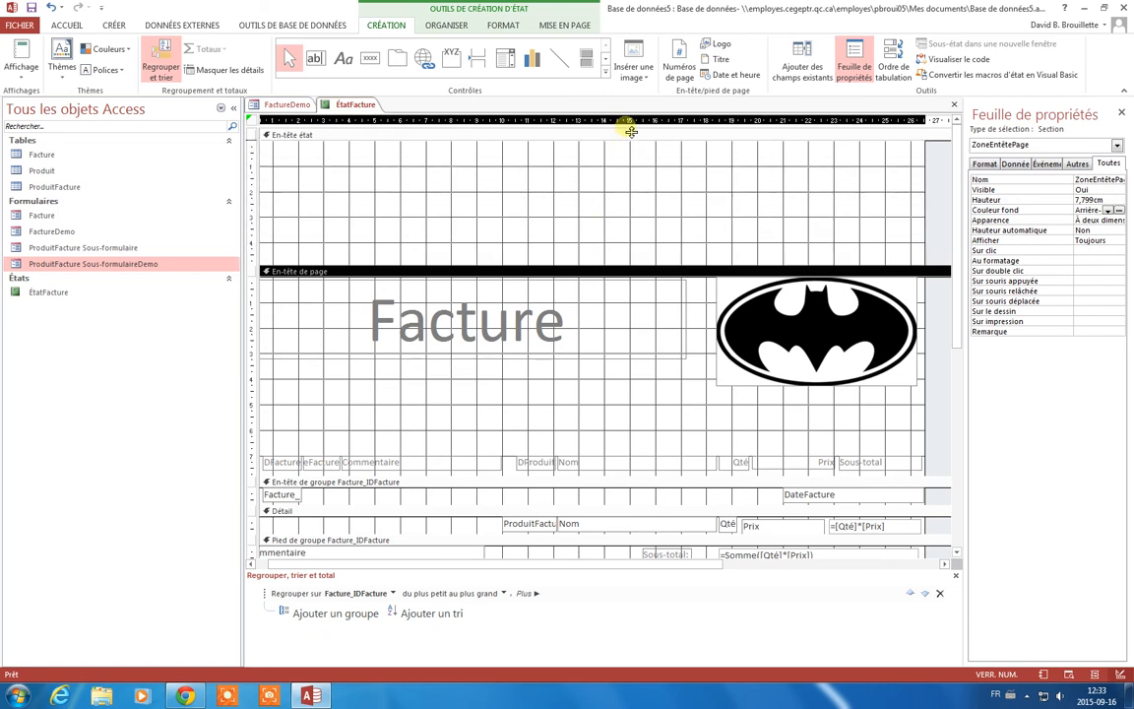
# Collapse the empty report header section to zero height and check pages 1 and 2 in print preview
pyautogui.moveTo(632, 131); pyautogui.dragTo(631, 136)
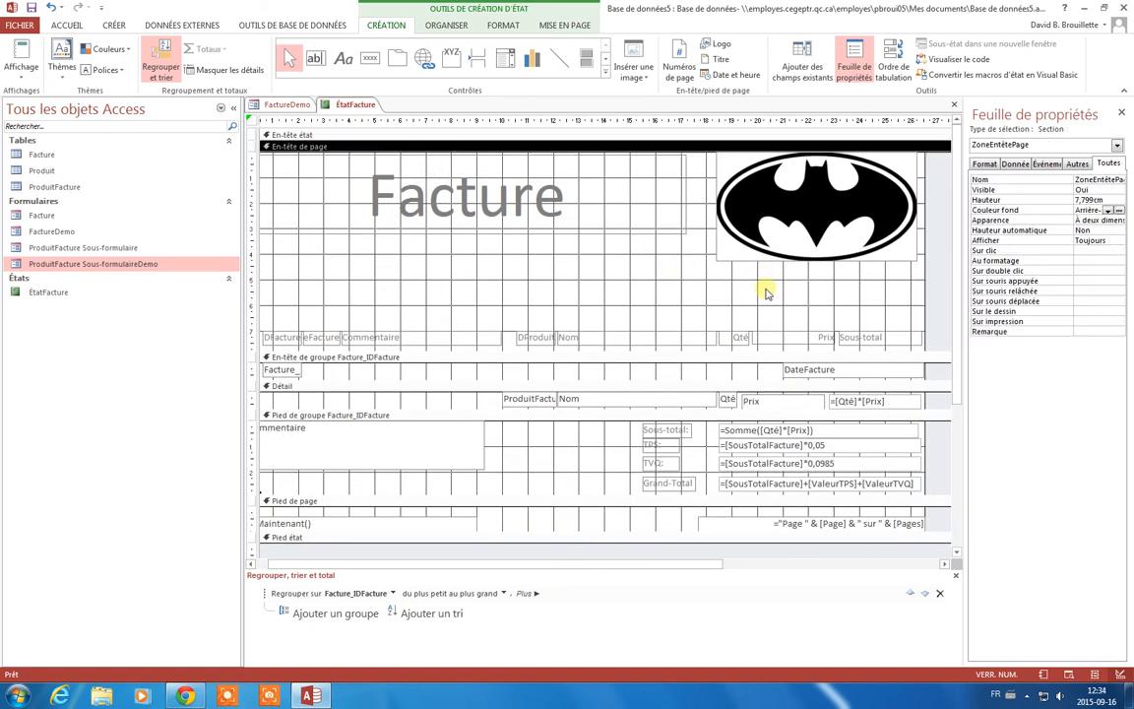
pyautogui.rightClick(351, 107)
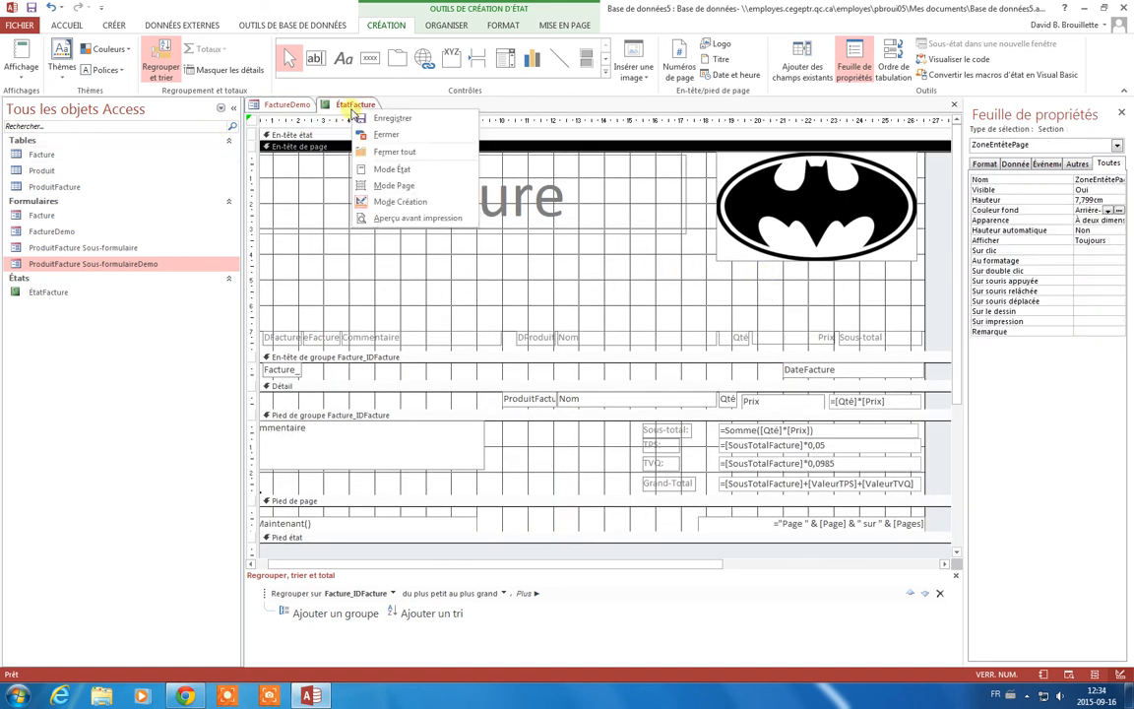
pyautogui.click(413, 219)
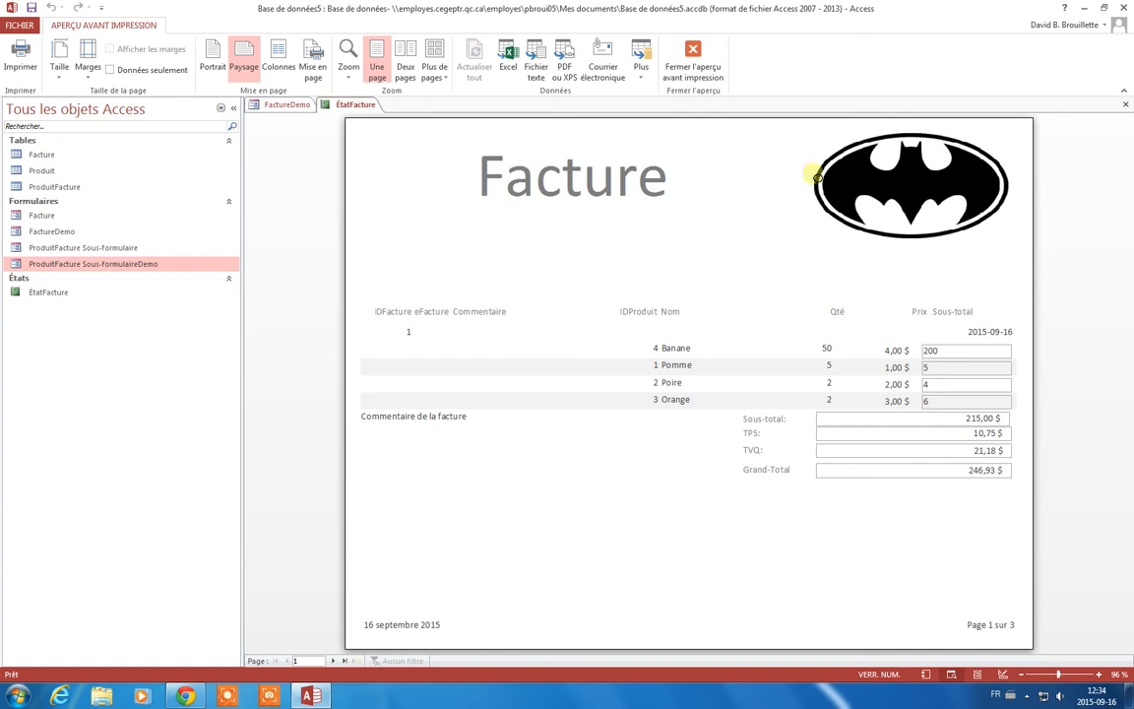
pyautogui.click(332, 662)
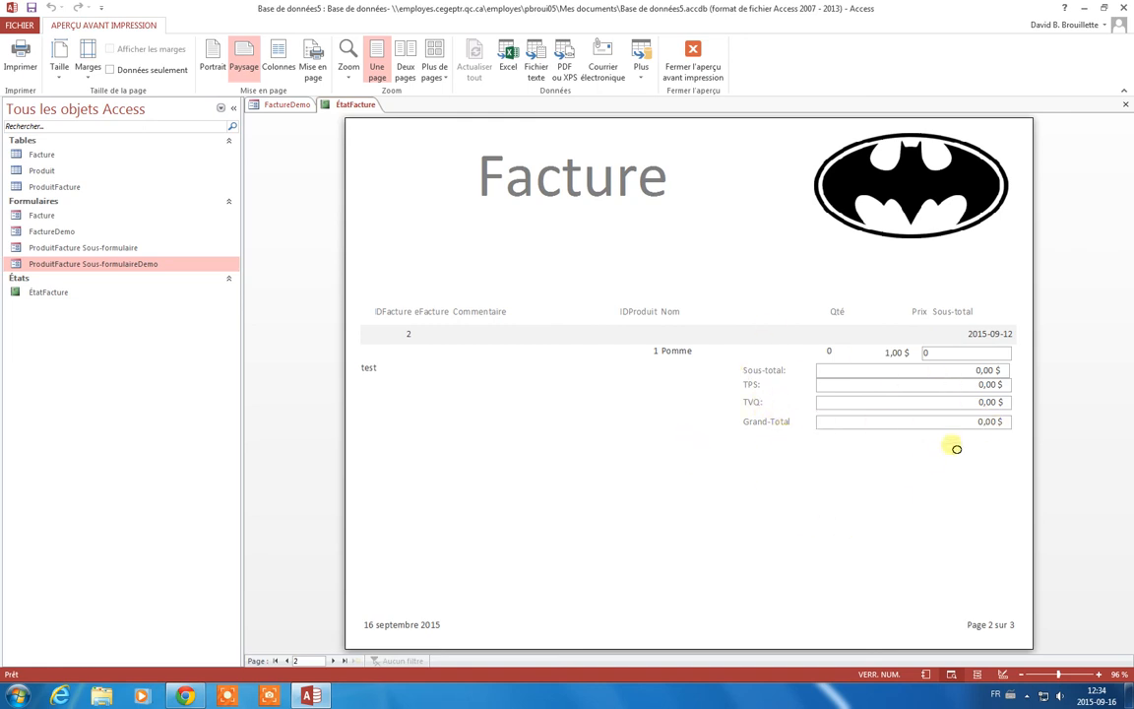
# Return to Design view and size the four total text boxes in the Facture_IDFacture group footer to the widest one
pyautogui.rightClick(354, 108)
pyautogui.click(379, 183)
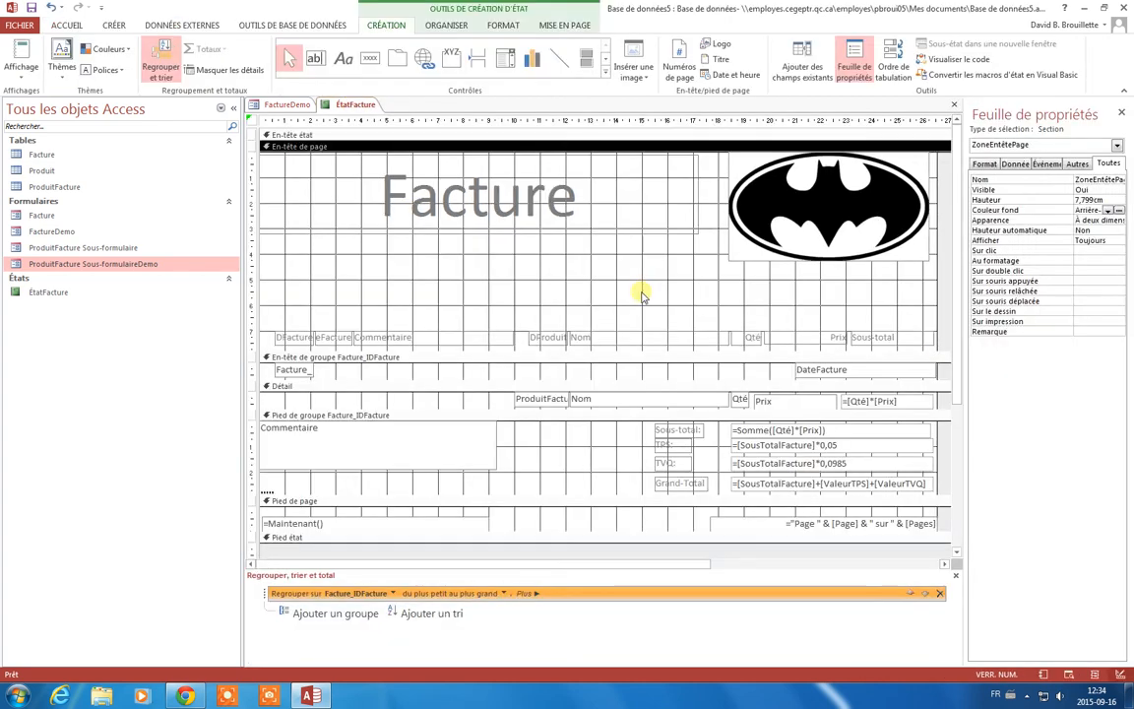
pyautogui.moveTo(718, 428); pyautogui.dragTo(878, 497)
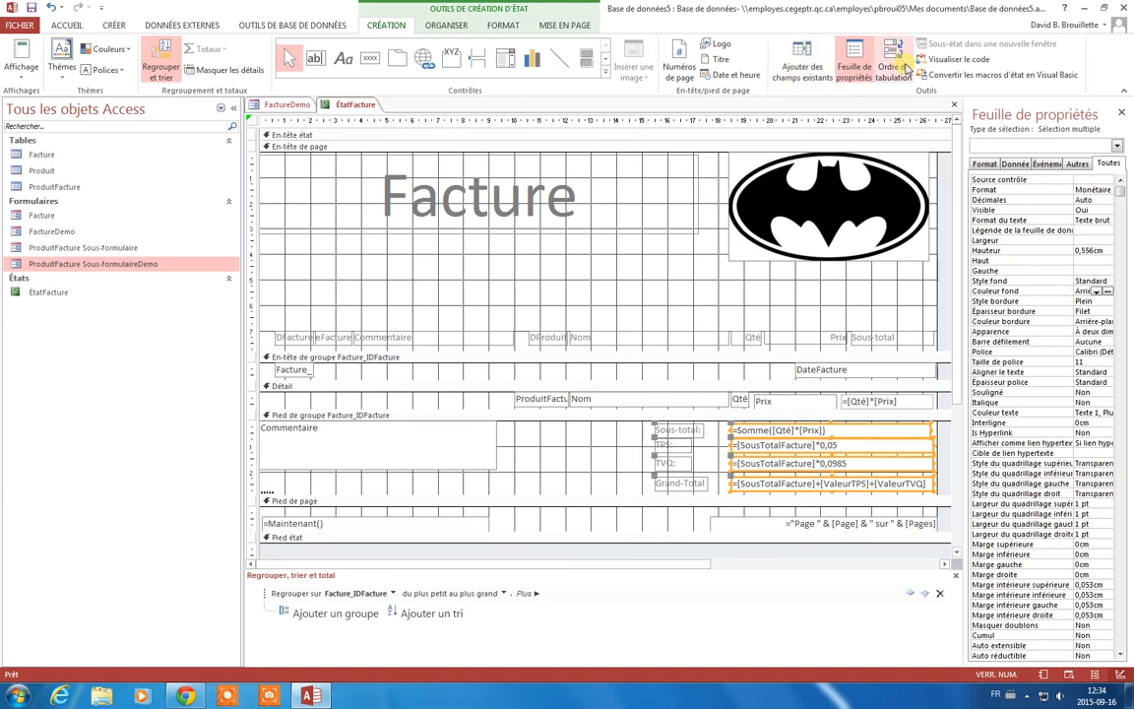
pyautogui.click(503, 25)
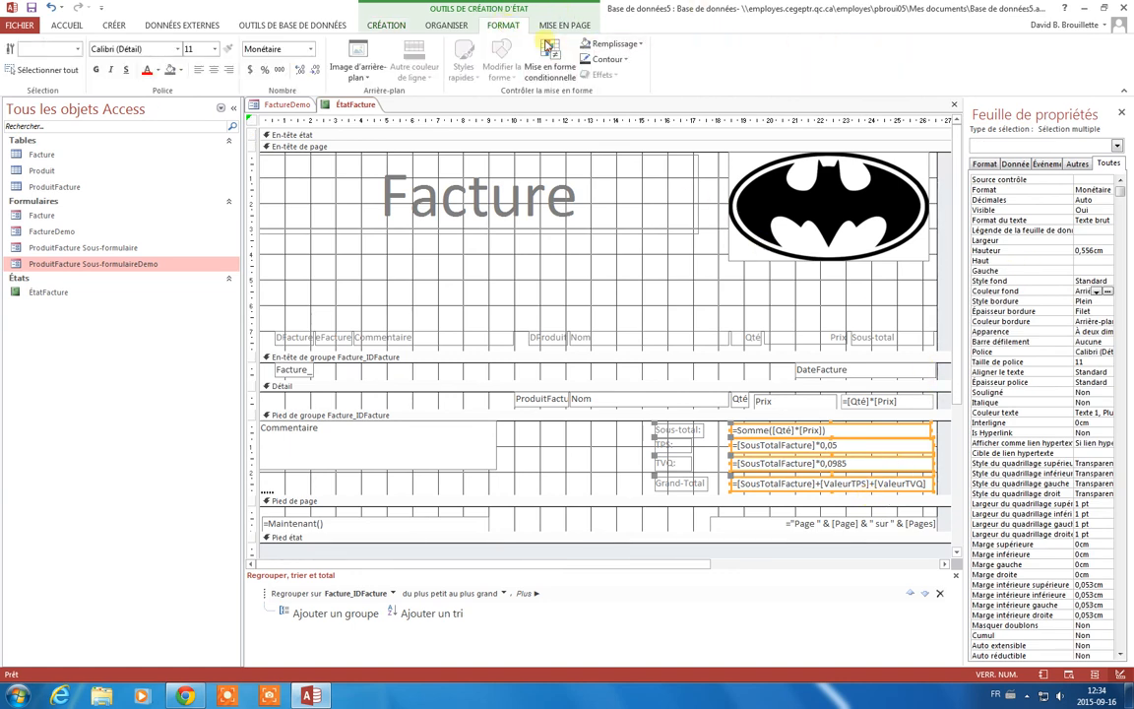
pyautogui.click(442, 29)
pyautogui.click(808, 71)
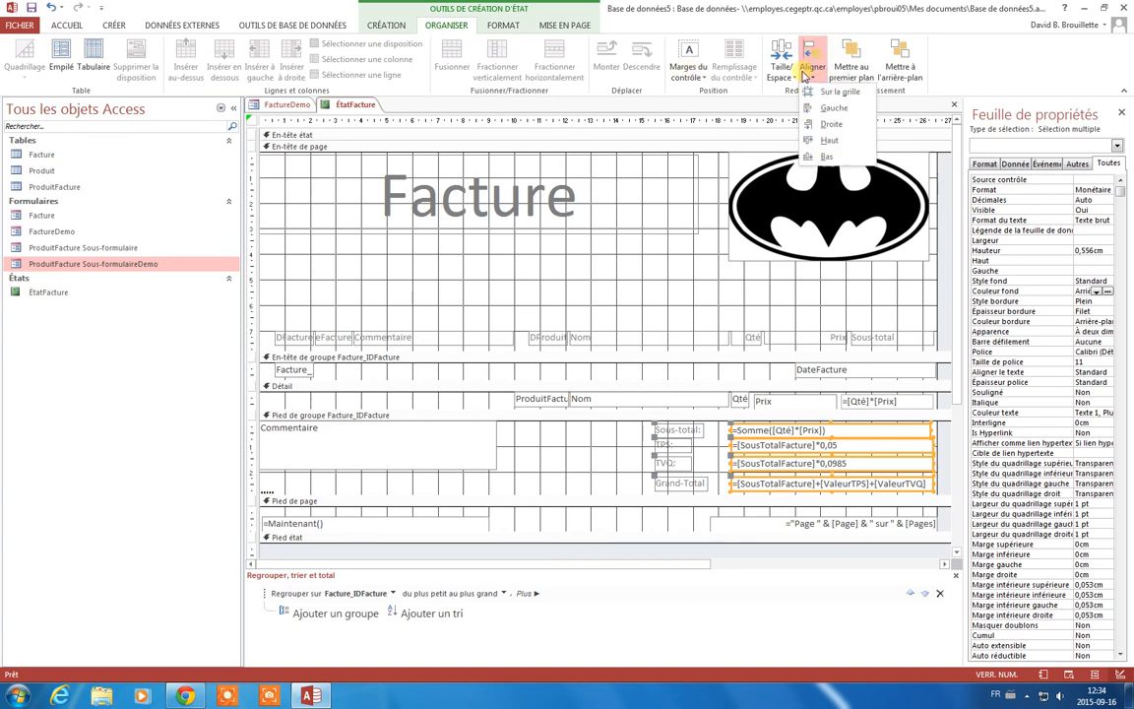
pyautogui.click(782, 67)
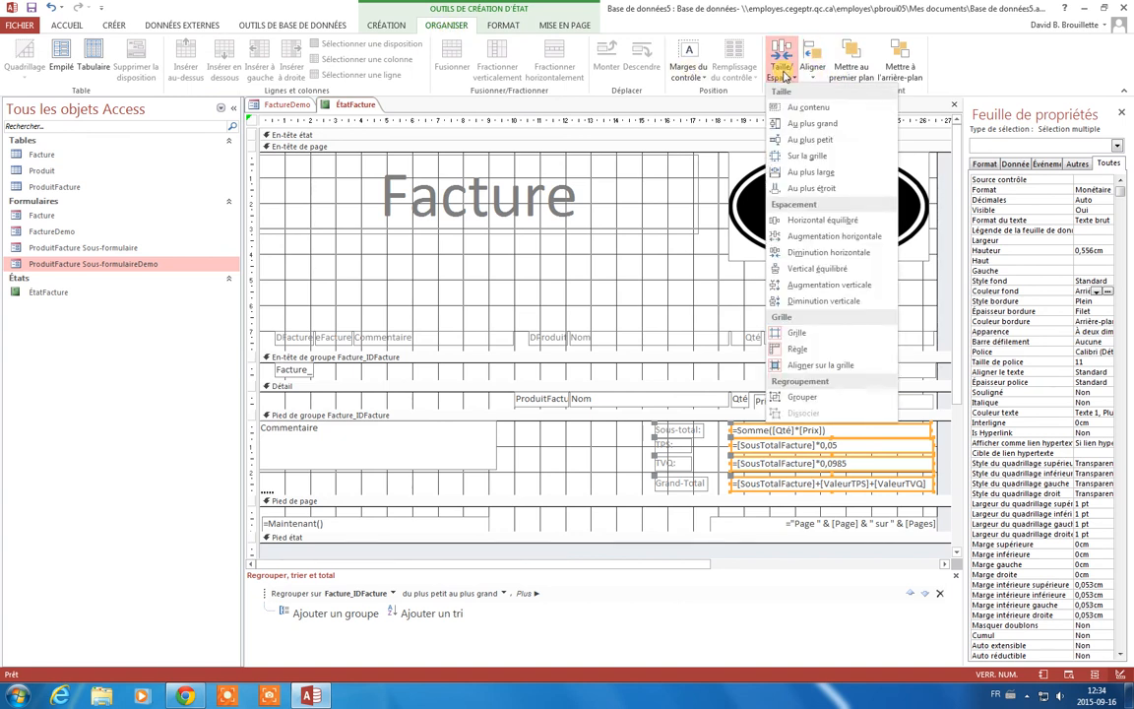
pyautogui.click(810, 174)
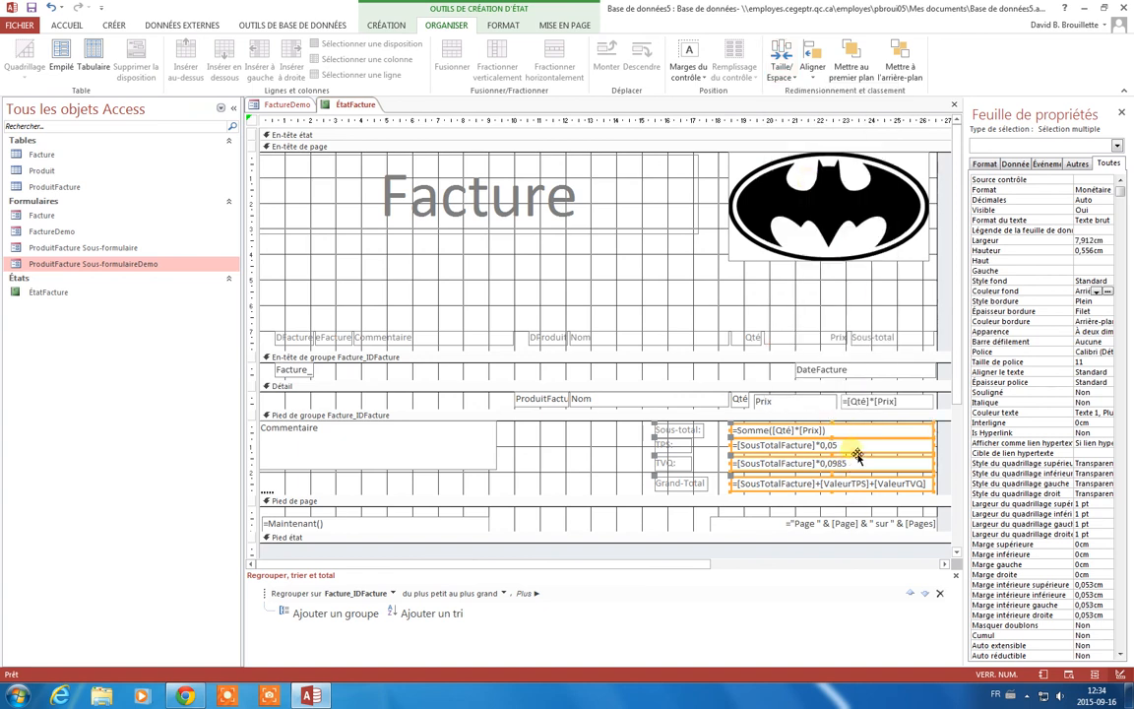
# Set the format of the detail section's =[Qté]*[Prix] text box to Monétaire and preview the report for printing
pyautogui.click(866, 400)
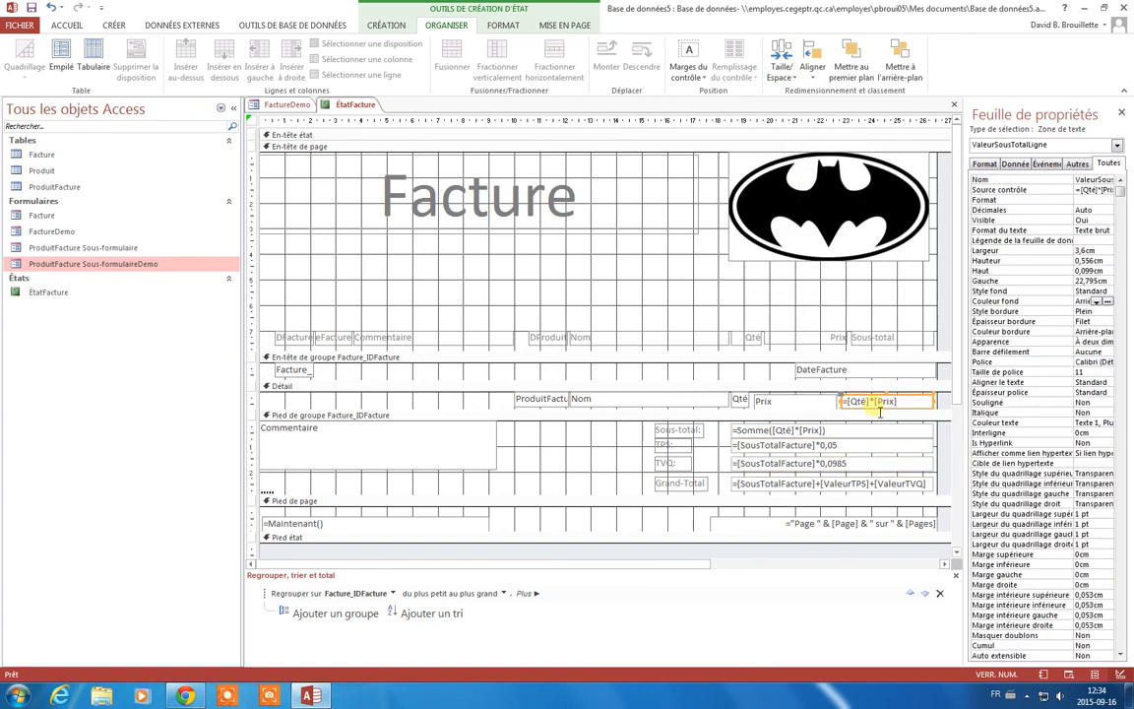
pyautogui.click(1106, 202)
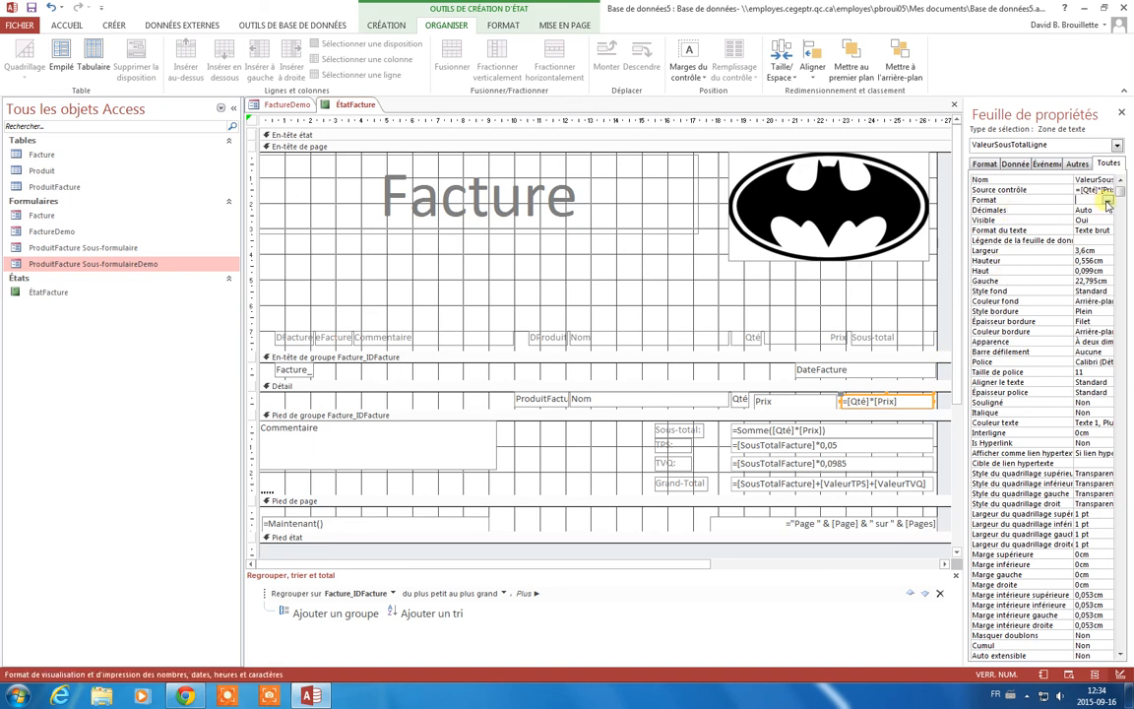
pyautogui.click(1107, 202)
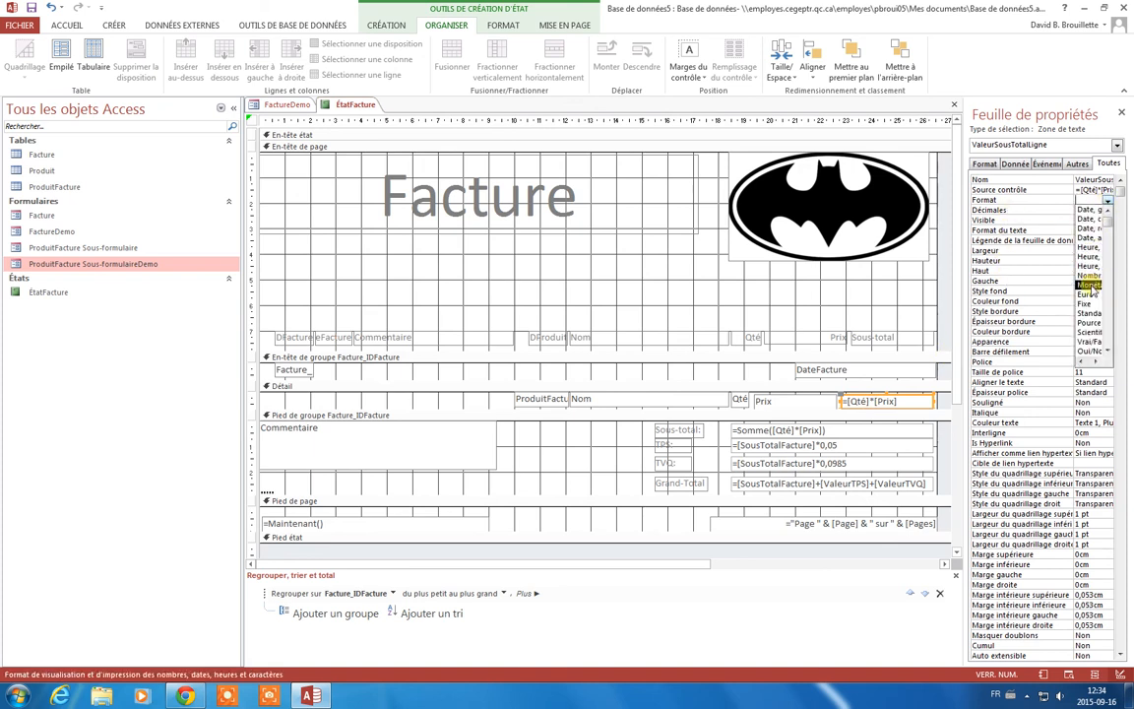
pyautogui.click(1066, 252)
pyautogui.moveTo(962, 219); pyautogui.dragTo(879, 197)
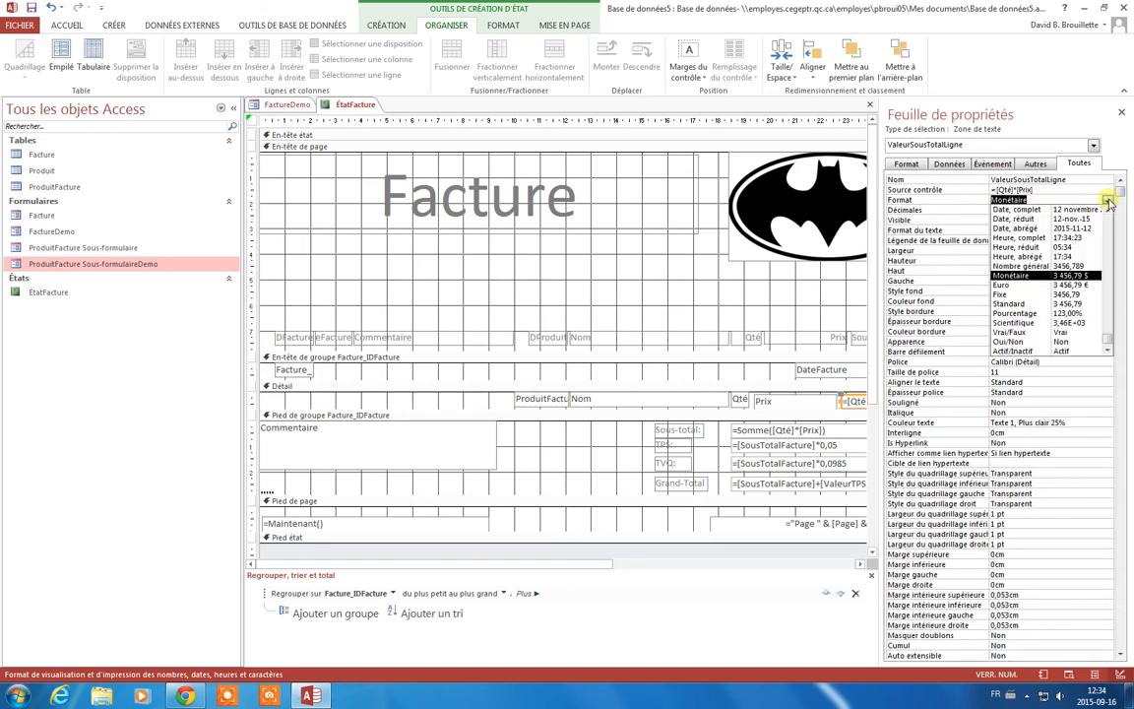
pyautogui.click(663, 234)
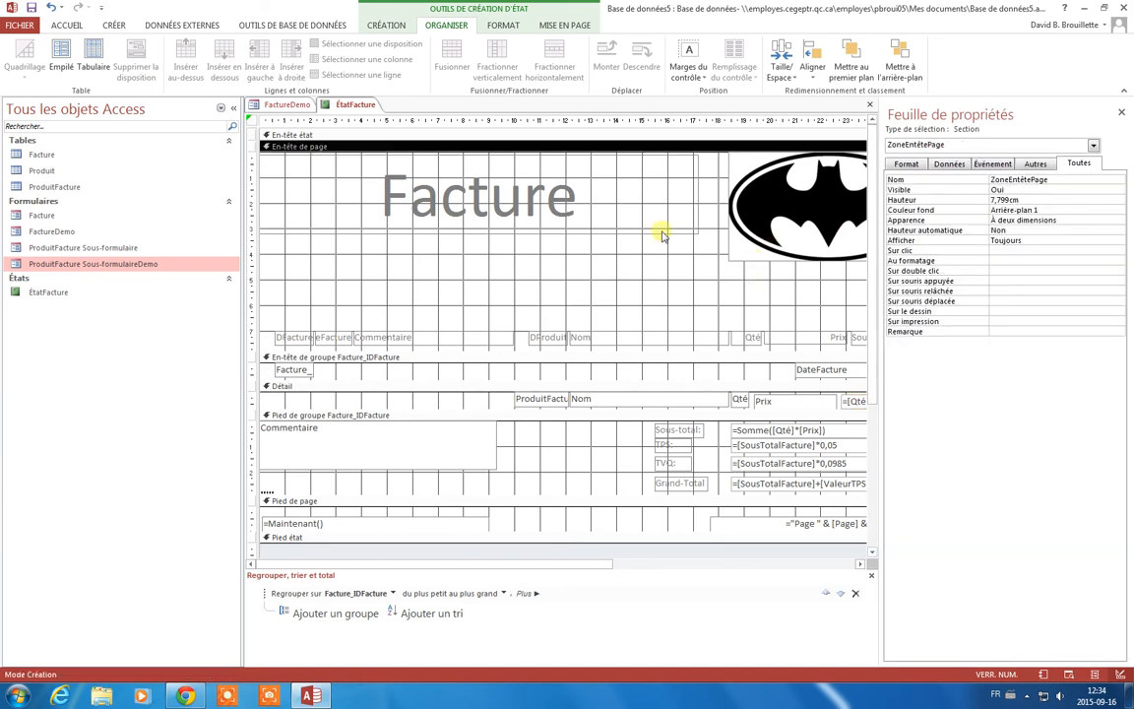
pyautogui.rightClick(351, 105)
pyautogui.click(417, 215)
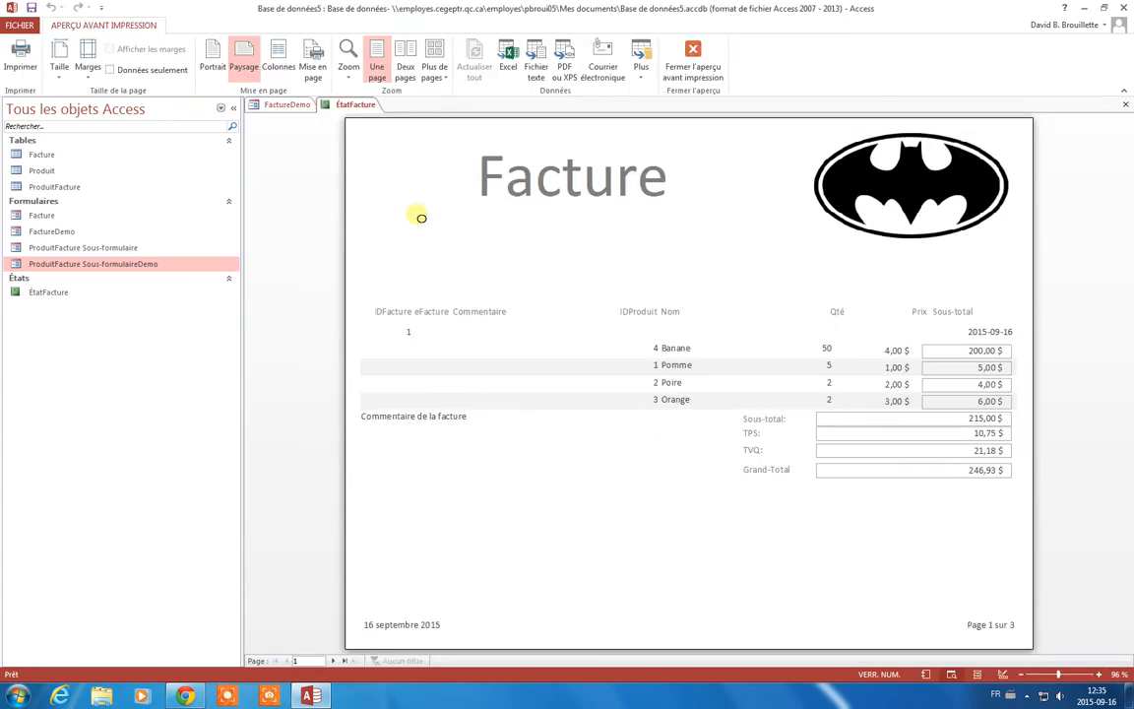